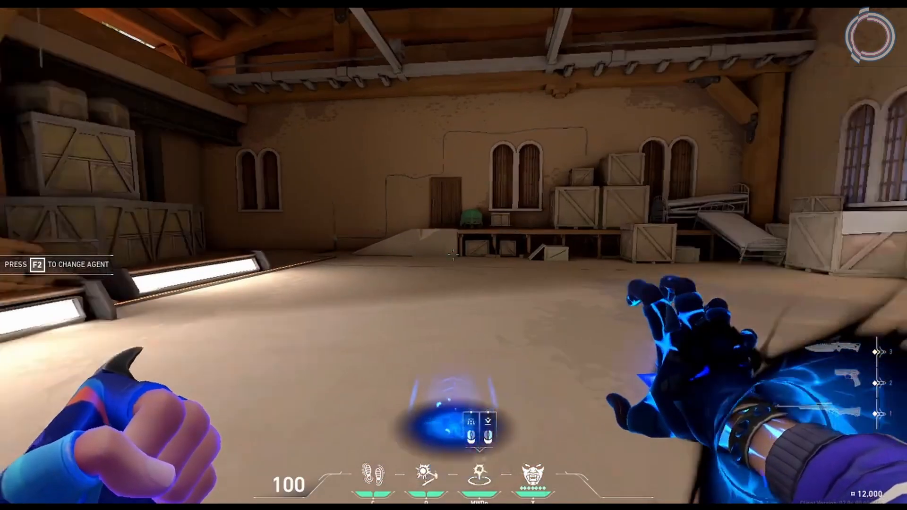
pyautogui.press('3')
pyautogui.scroll(-1, 453, 255)
pyautogui.click(453, 255)
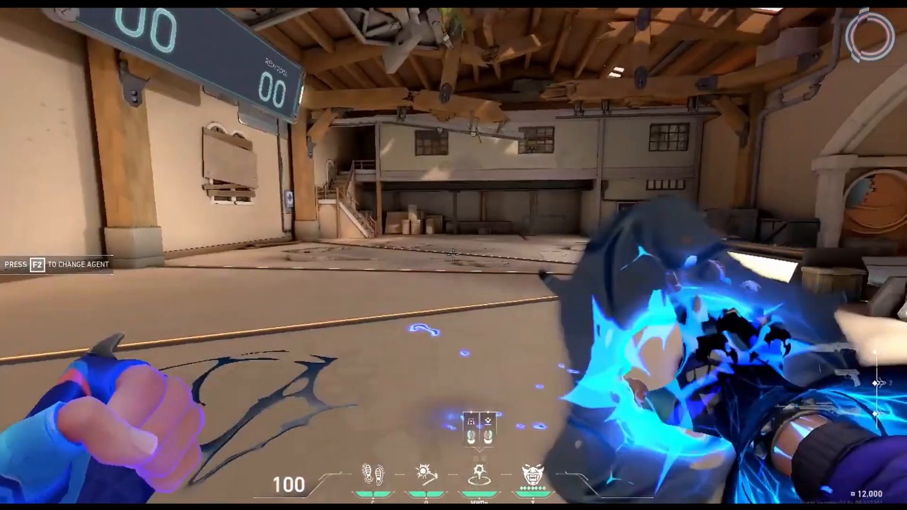
pyautogui.scroll(-1, 453, 255)
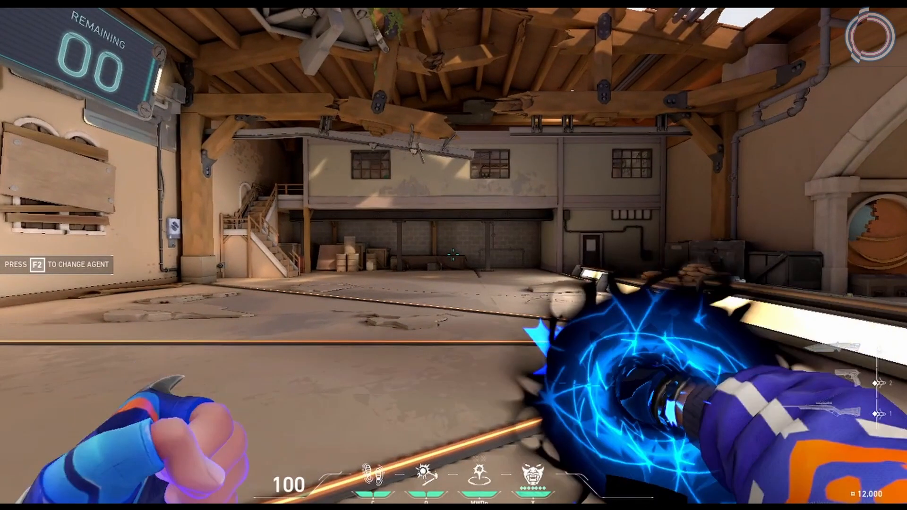
pyautogui.click(453, 255)
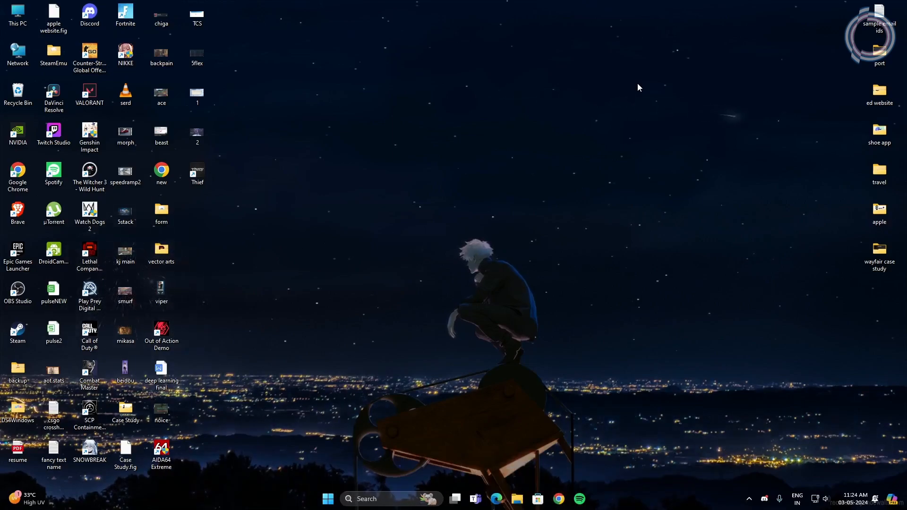
# - Open the Startup Apps system settings, sort the apps by Startup impact, and close the Settings window
pyautogui.press('super')
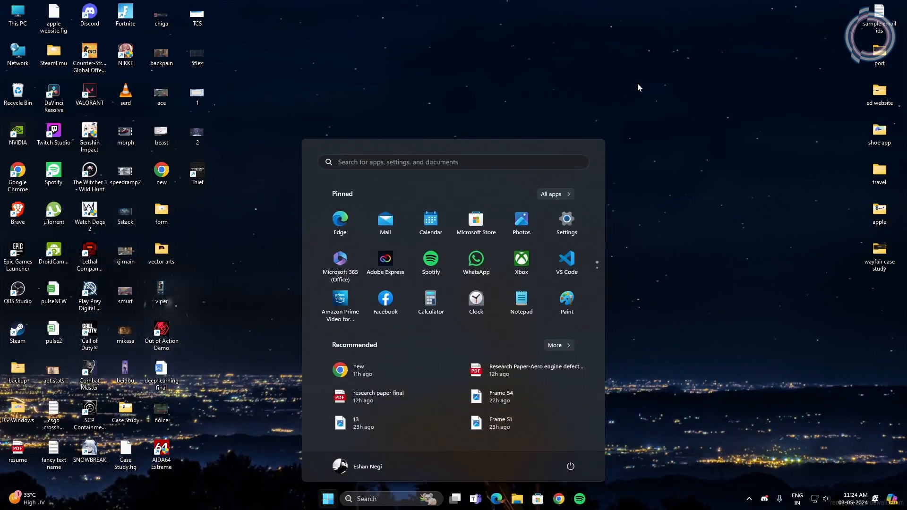
pyautogui.write('start')
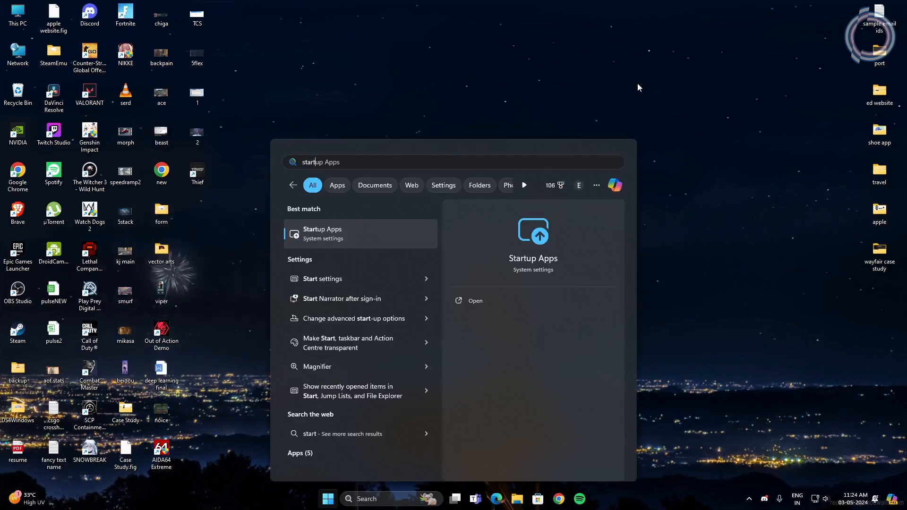
pyautogui.press('Return')
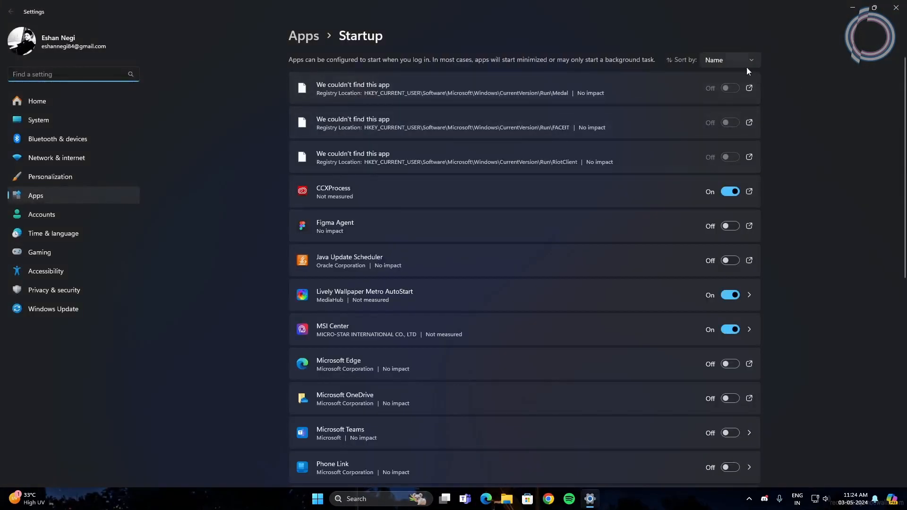
pyautogui.click(733, 60)
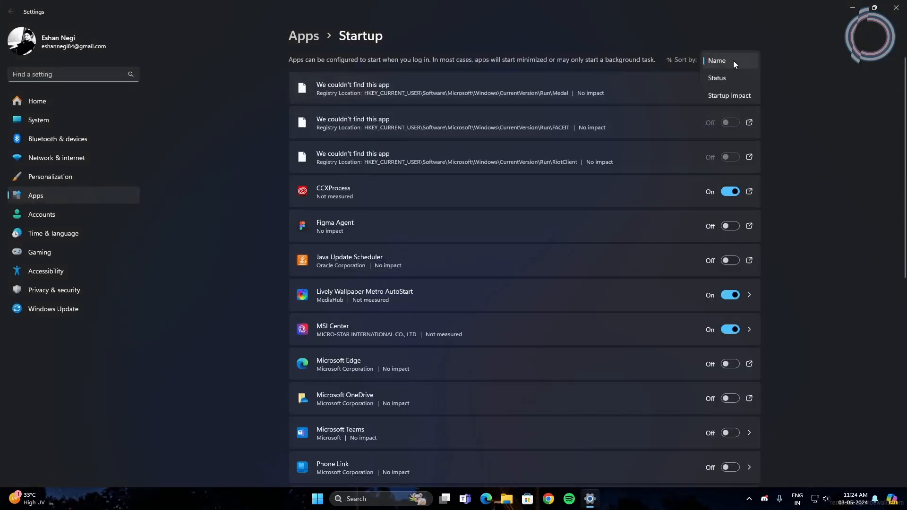
pyautogui.click(729, 97)
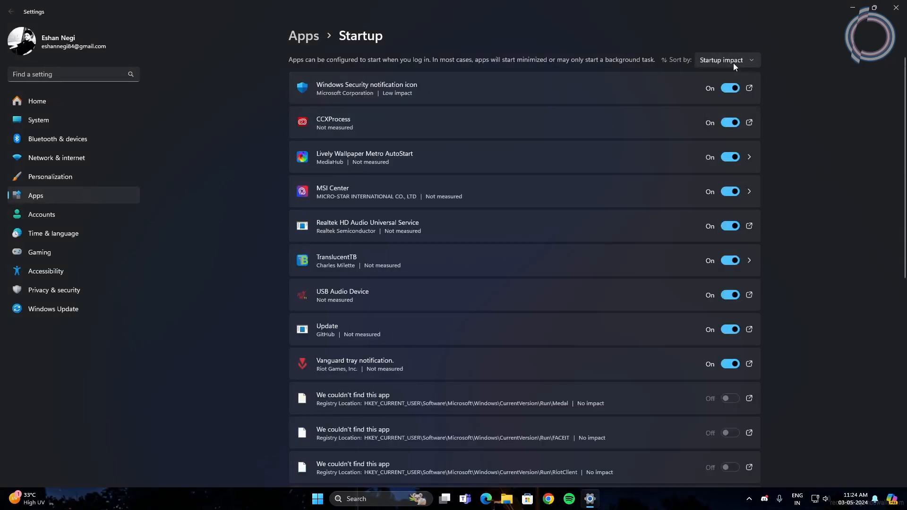
pyautogui.click(732, 63)
pyautogui.click(721, 36)
pyautogui.hotkey('alt', 'F4')
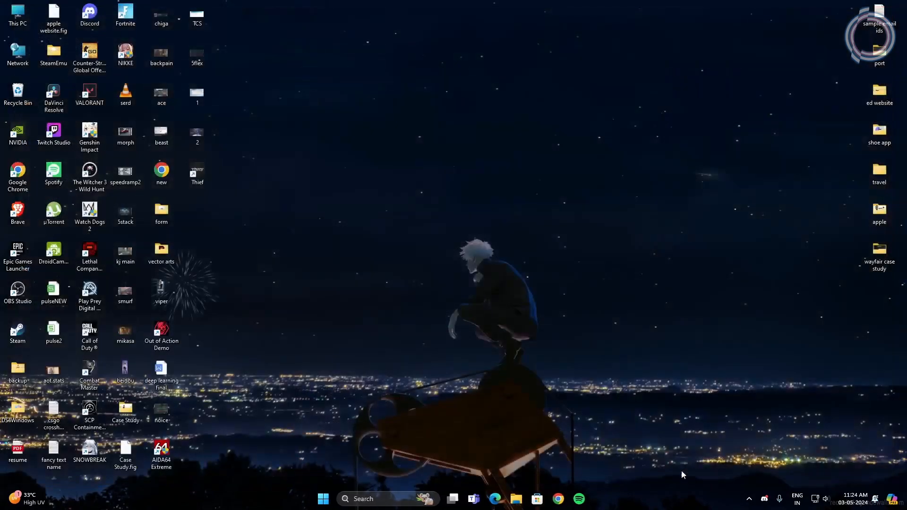
# - Open Task Manager and show its Startup apps page
pyautogui.rightClick(645, 497)
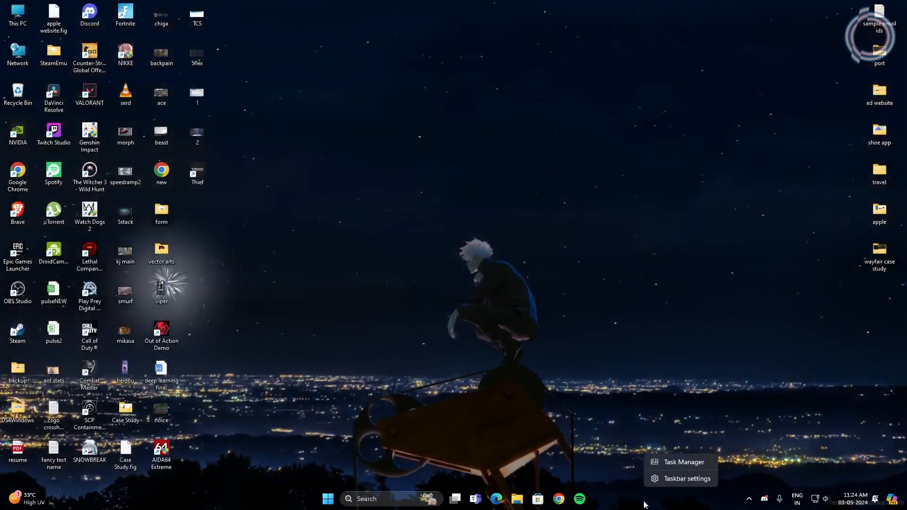
pyautogui.click(667, 463)
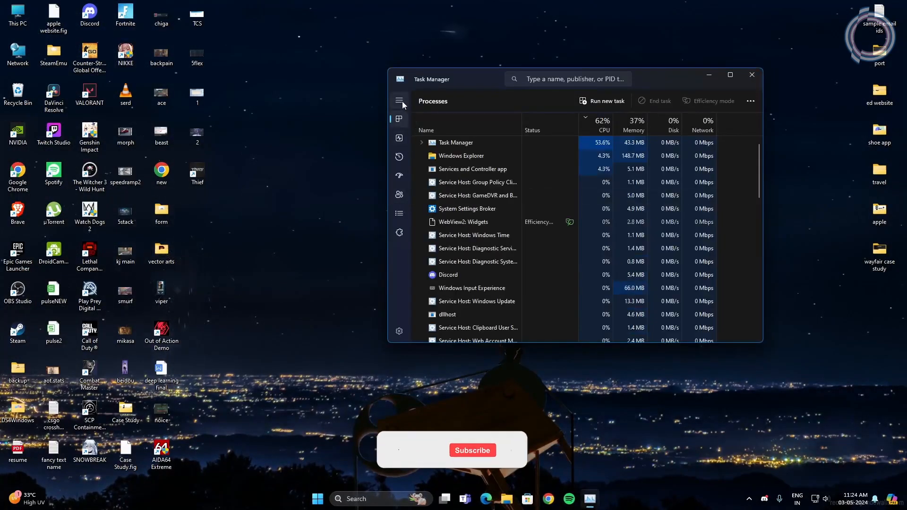
pyautogui.click(399, 101)
pyautogui.click(431, 176)
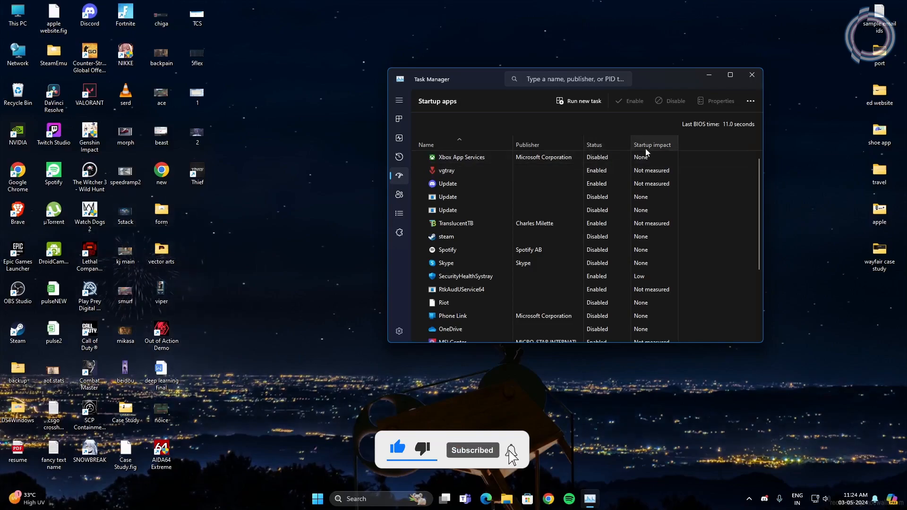
# - Examine the status and startup impact of the listed startup apps, including steam and Spotify, and close Task Manager
pyautogui.scroll(-3, 759, 259)
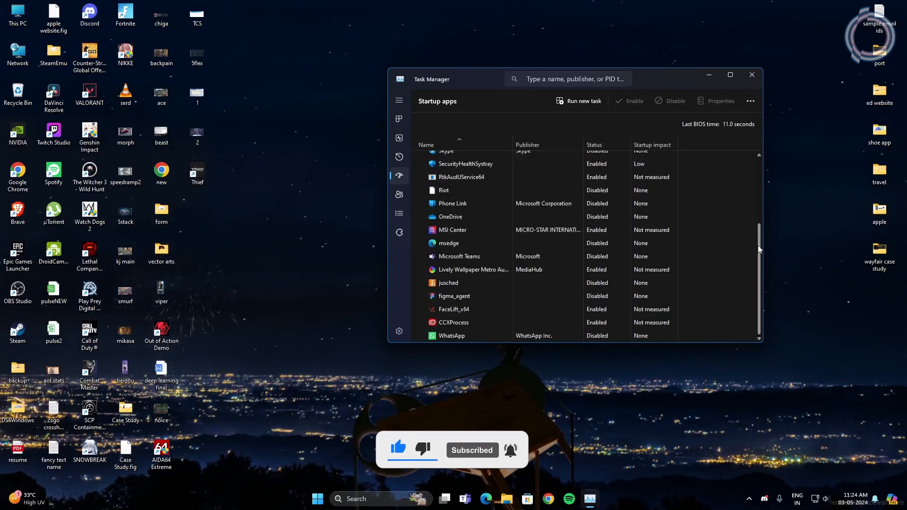
pyautogui.scroll(5, 758, 259)
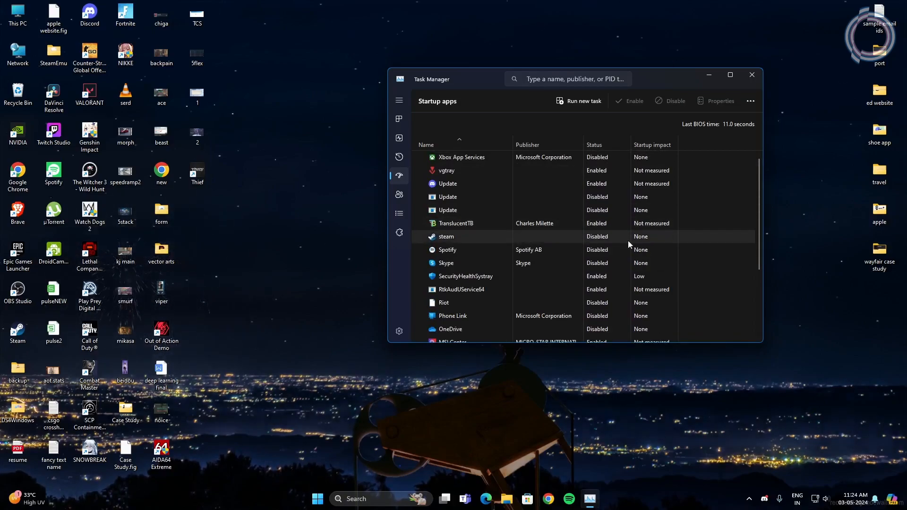
pyautogui.click(548, 237)
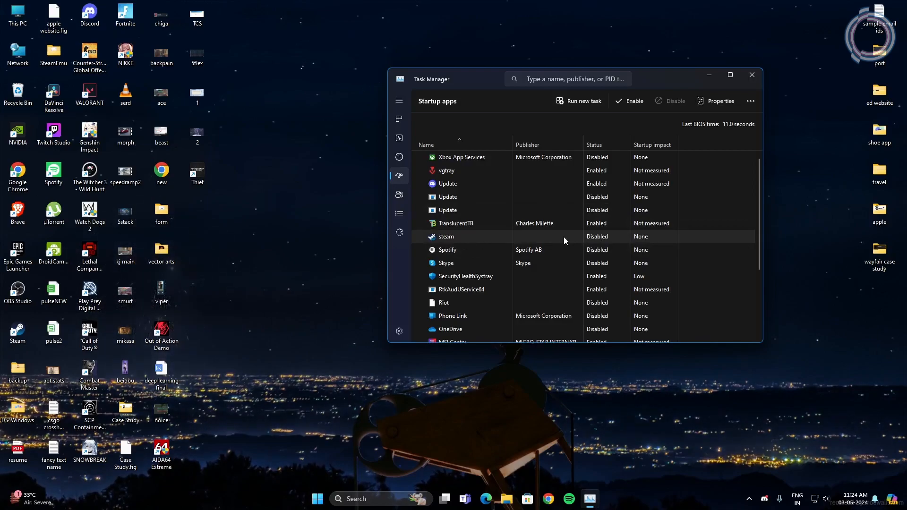
pyautogui.click(595, 252)
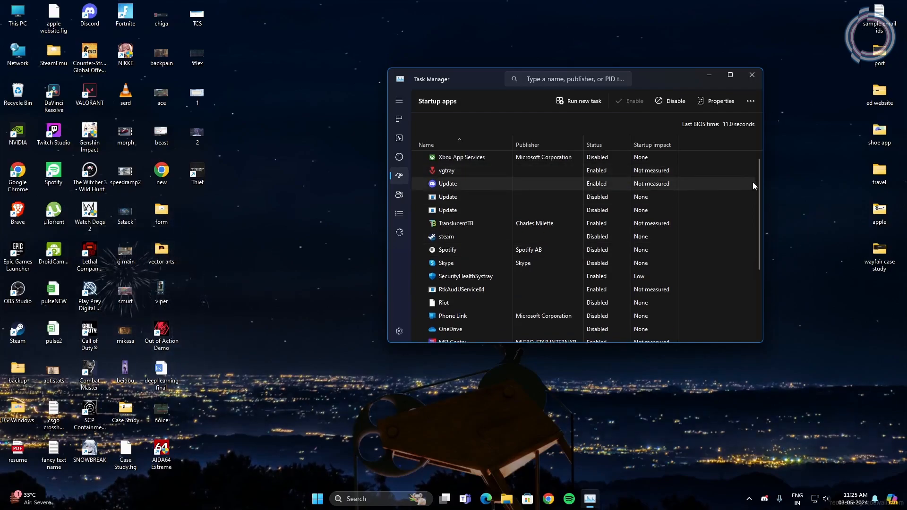
pyautogui.moveTo(758, 190); pyautogui.dragTo(750, 154)
pyautogui.click(752, 74)
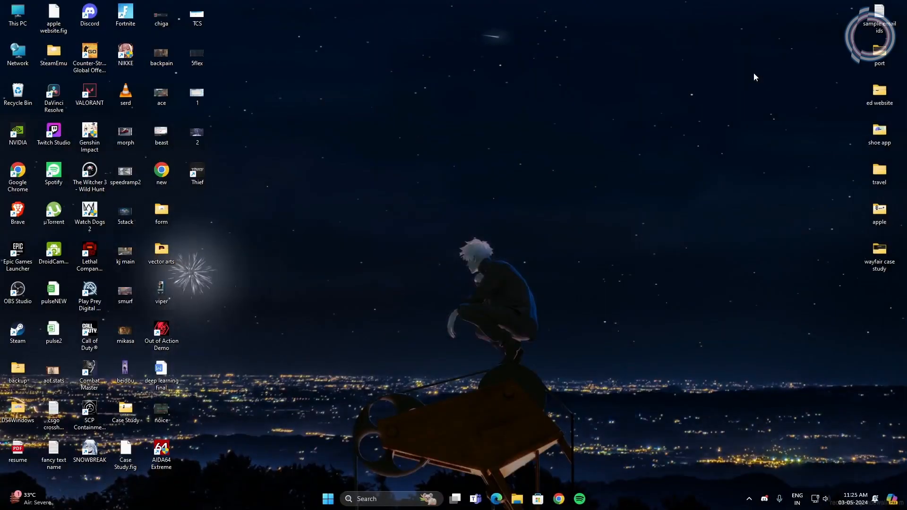
# - Open Windows Settings, search for "storage", and open the Storage settings
pyautogui.press('super')
pyautogui.click(570, 226)
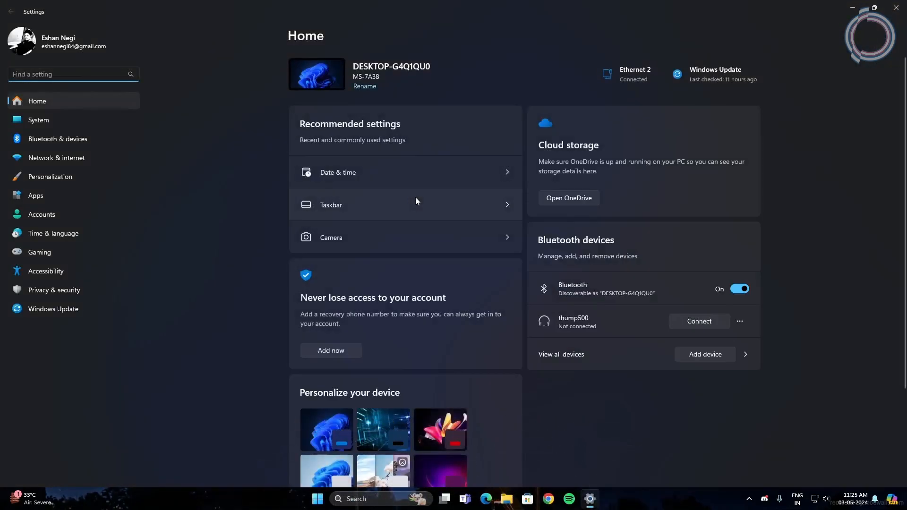
pyautogui.write('torage')
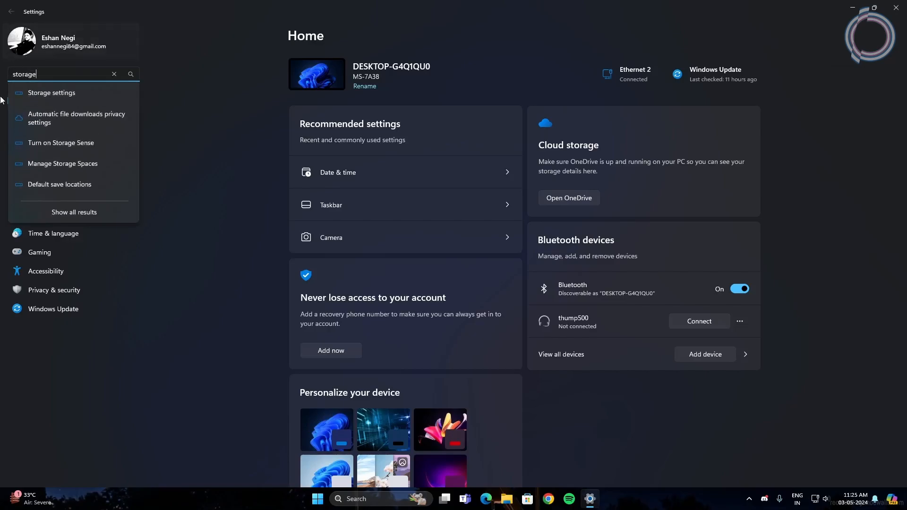
pyautogui.click(46, 93)
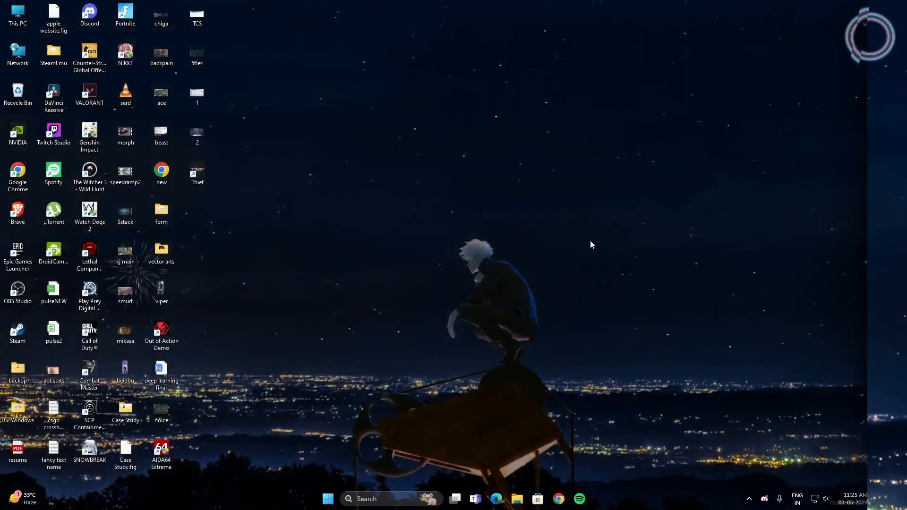
# - Open the Graphics page of the display settings, and cancel the file browser for adding an app
pyautogui.rightClick(481, 152)
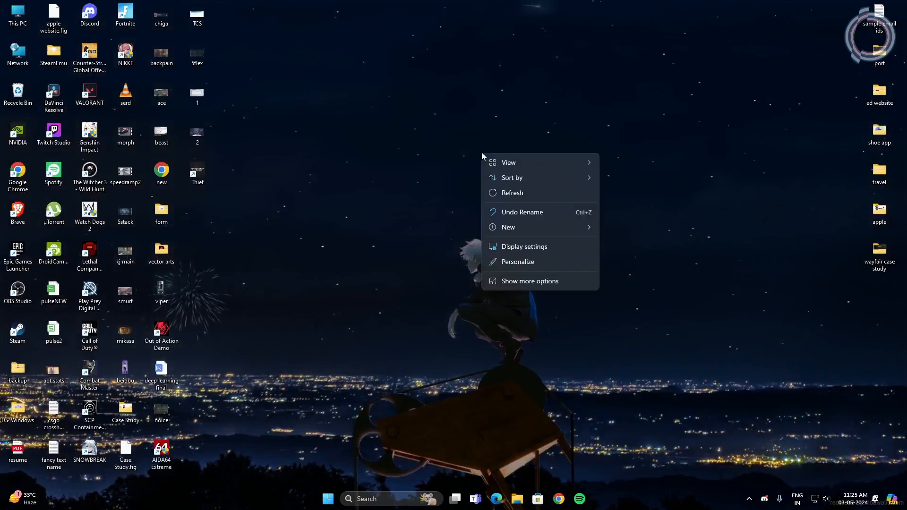
pyautogui.click(524, 246)
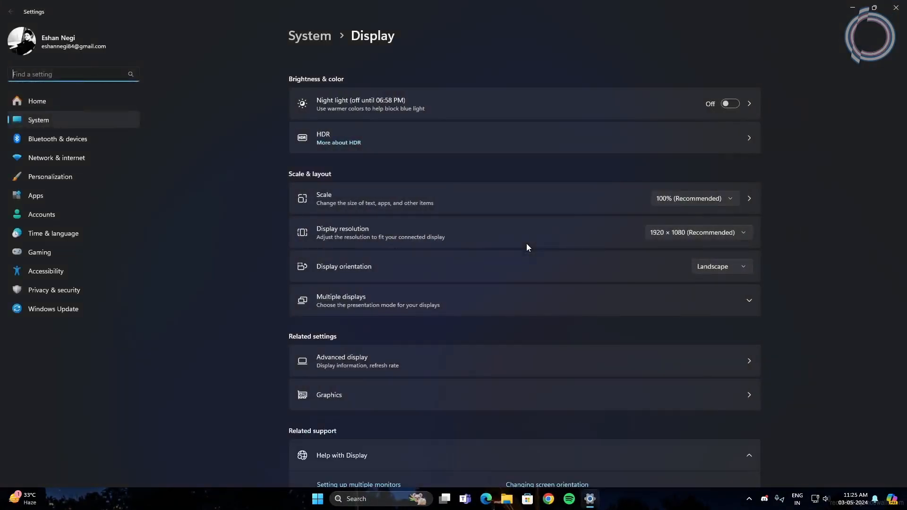
pyautogui.click(464, 381)
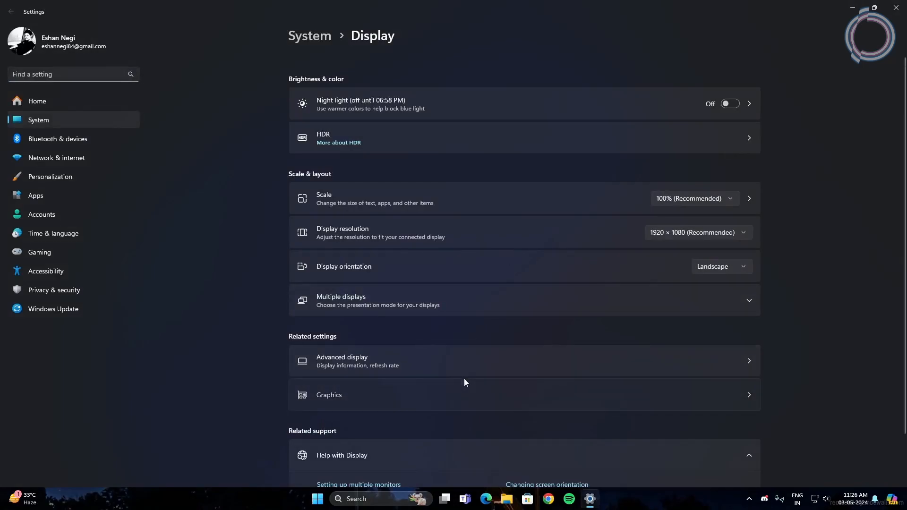
pyautogui.click(316, 170)
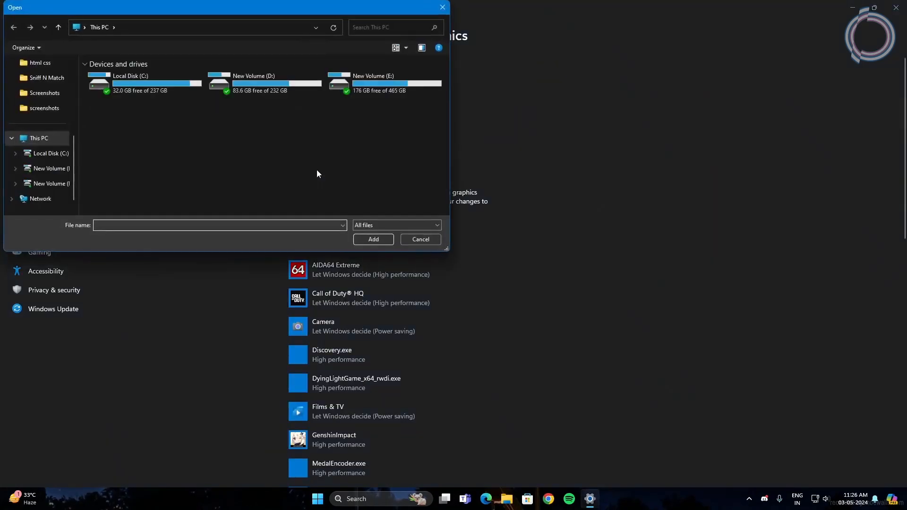
pyautogui.click(411, 241)
# - Set the graphics preference of Call of Duty HQ to High performance and save it
pyautogui.scroll(-3, 905, 173)
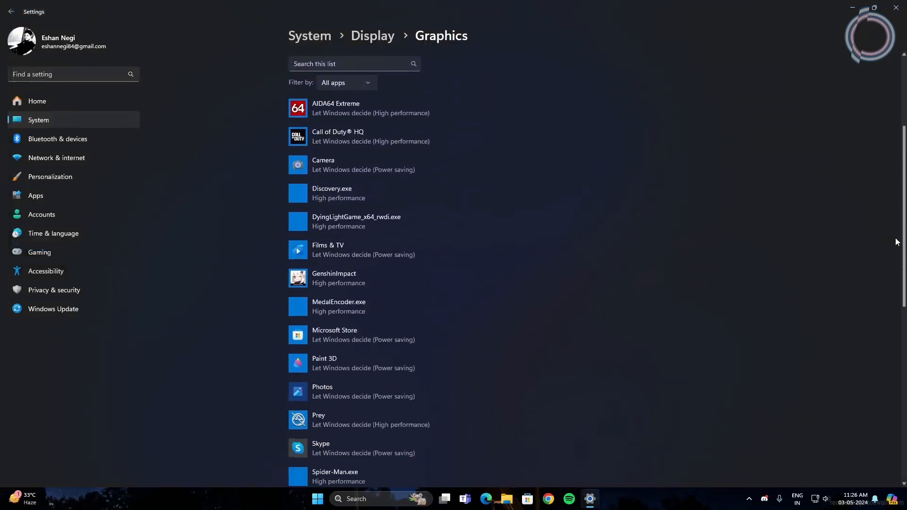
pyautogui.scroll(1, 381, 168)
pyautogui.click(381, 168)
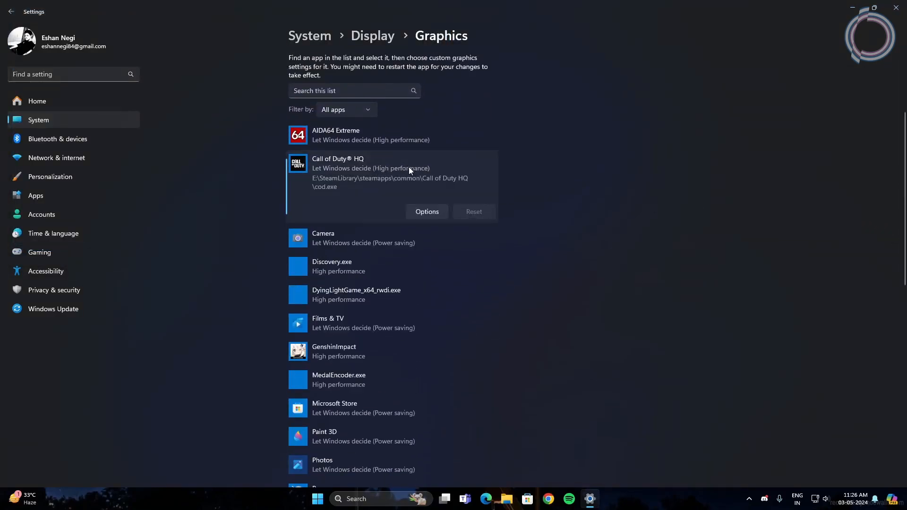
pyautogui.click(419, 211)
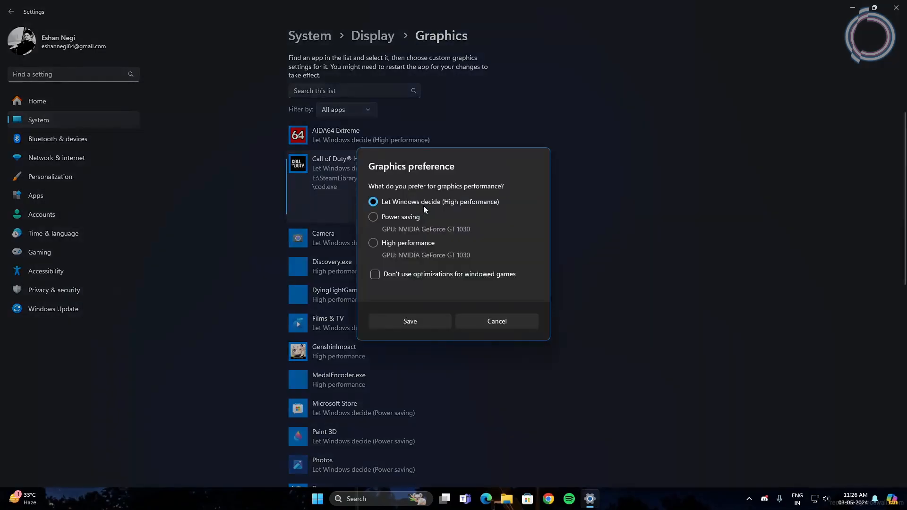
pyautogui.click(428, 321)
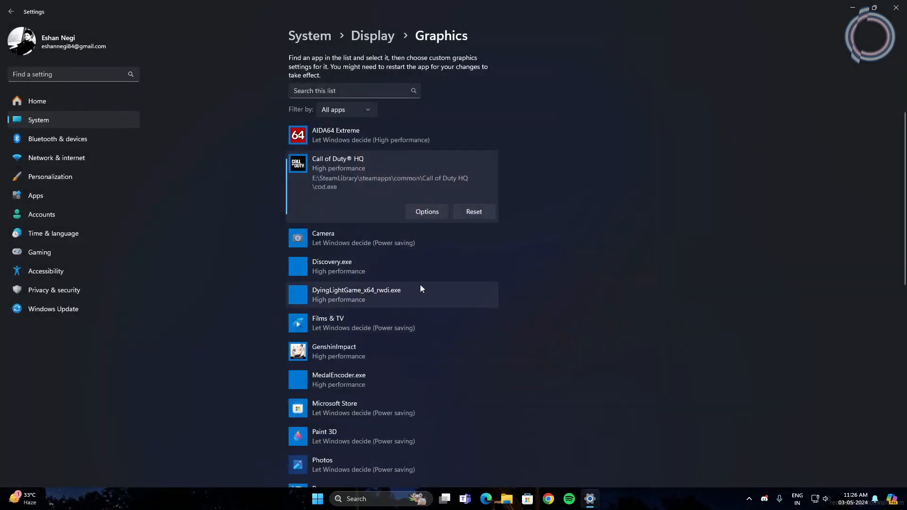
# - Set the graphics preference of VALORANT to High performance and save it
pyautogui.scroll(-5, 904, 200)
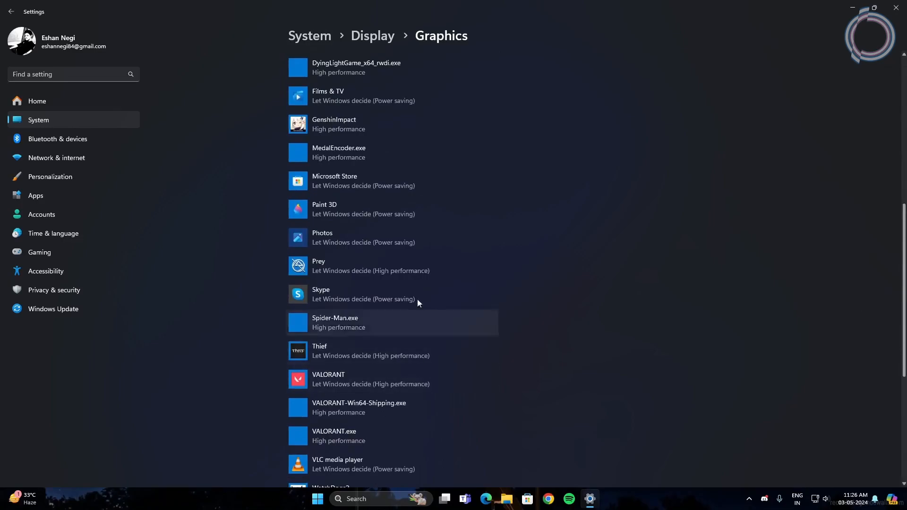
pyautogui.click(400, 381)
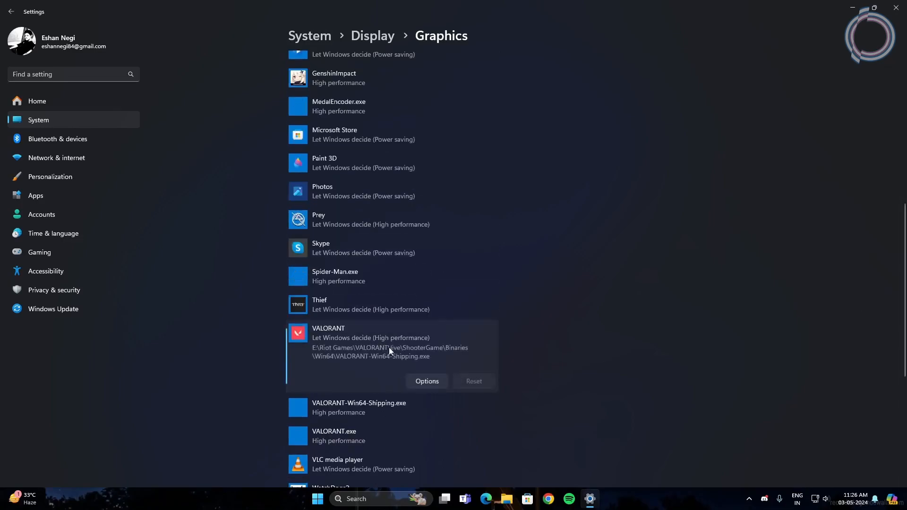
pyautogui.click(423, 381)
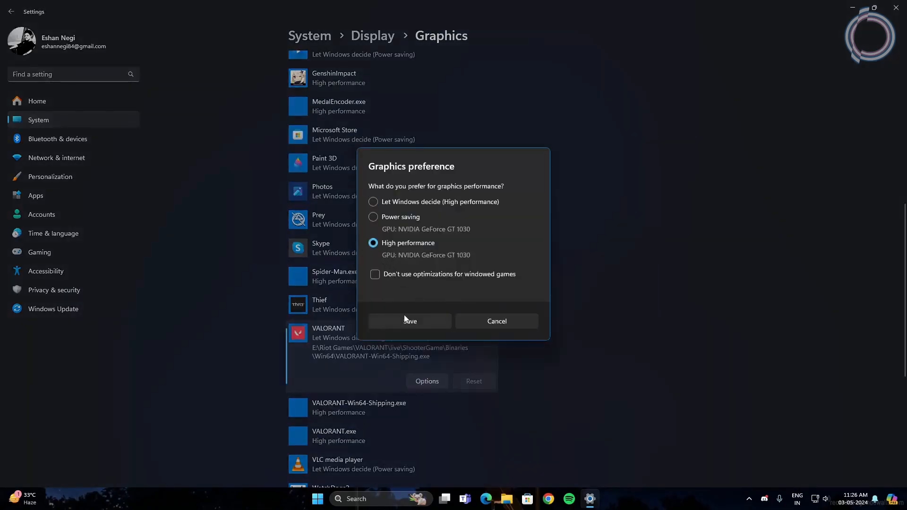
pyautogui.click(404, 319)
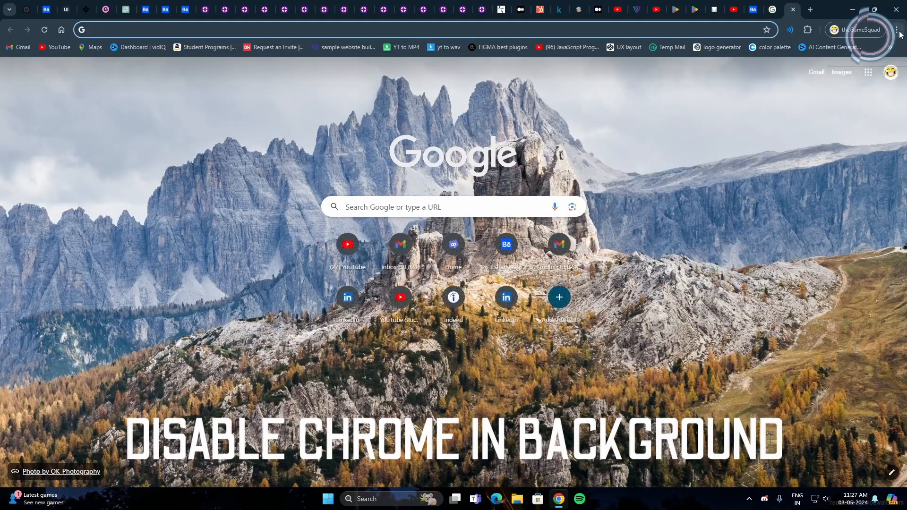
# - Open the System page of Chrome's settings, which holds the option for running background apps after closing
pyautogui.click(895, 29)
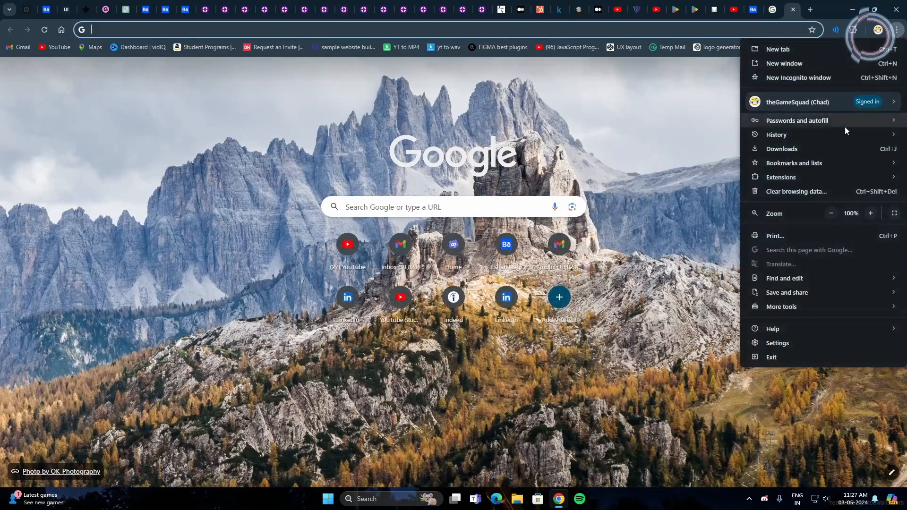
pyautogui.click(777, 343)
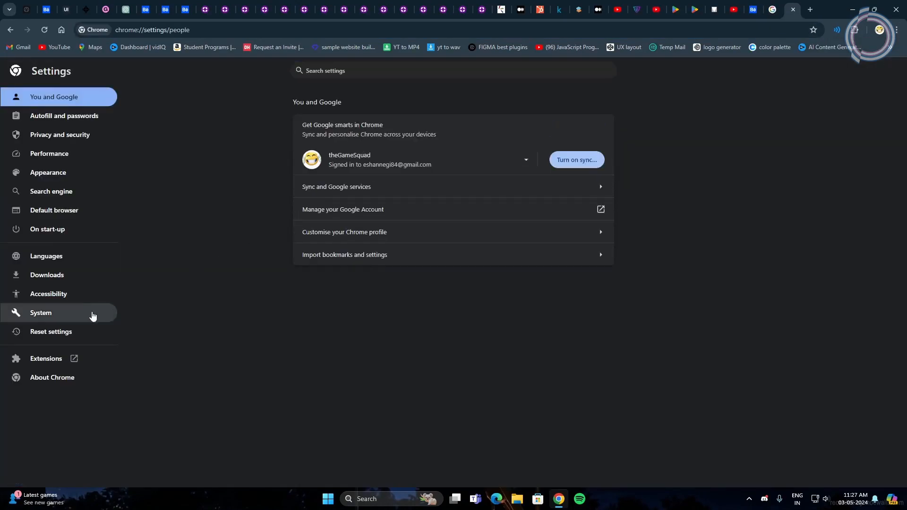
pyautogui.click(41, 314)
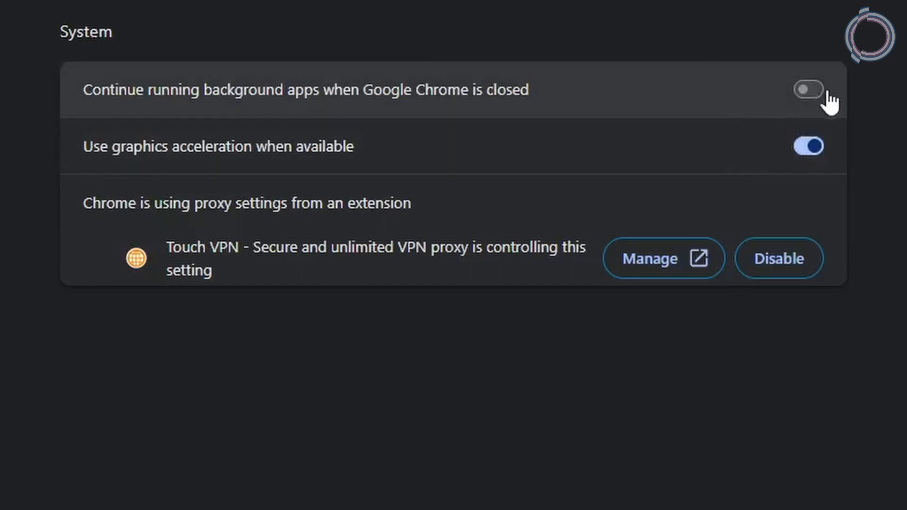
# - Switch off the option to continue running background apps when Google Chrome is closed
pyautogui.click(816, 99)
pyautogui.click(813, 95)
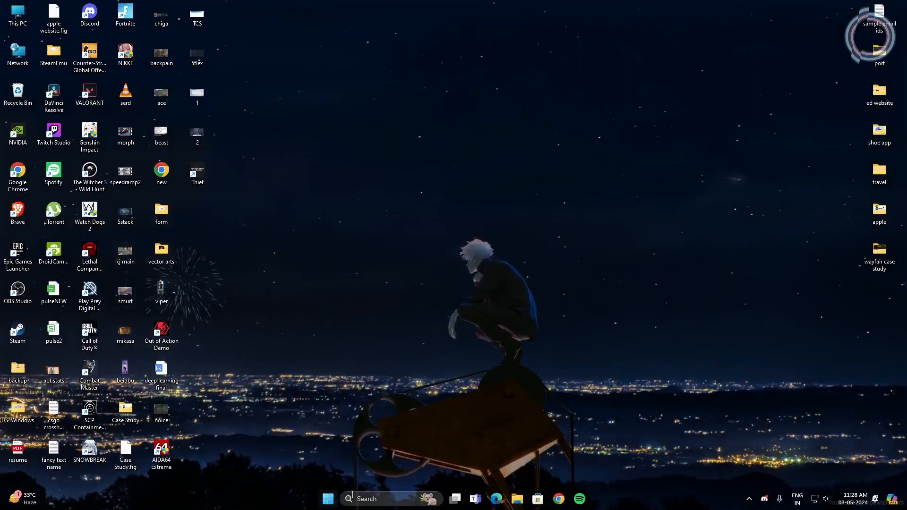
# - Open Device Manager and expand the System devices category
pyautogui.rightClick(330, 501)
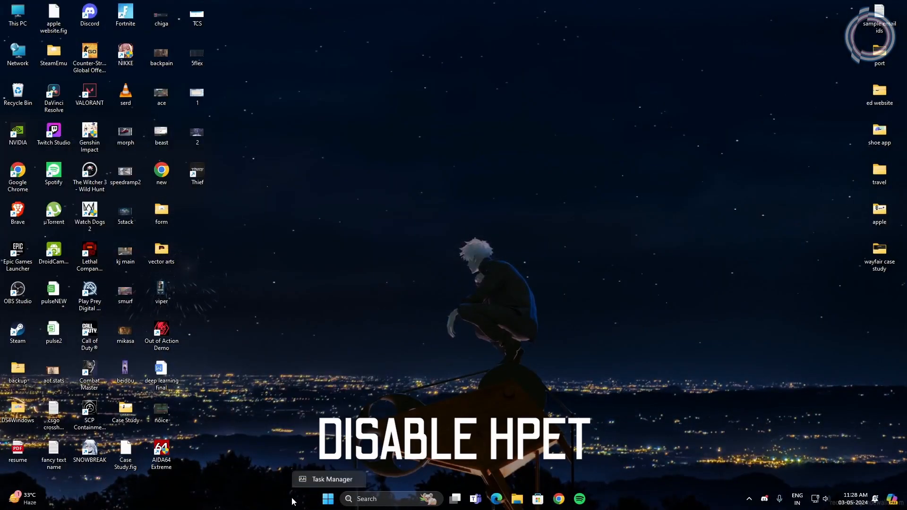
pyautogui.rightClick(326, 503)
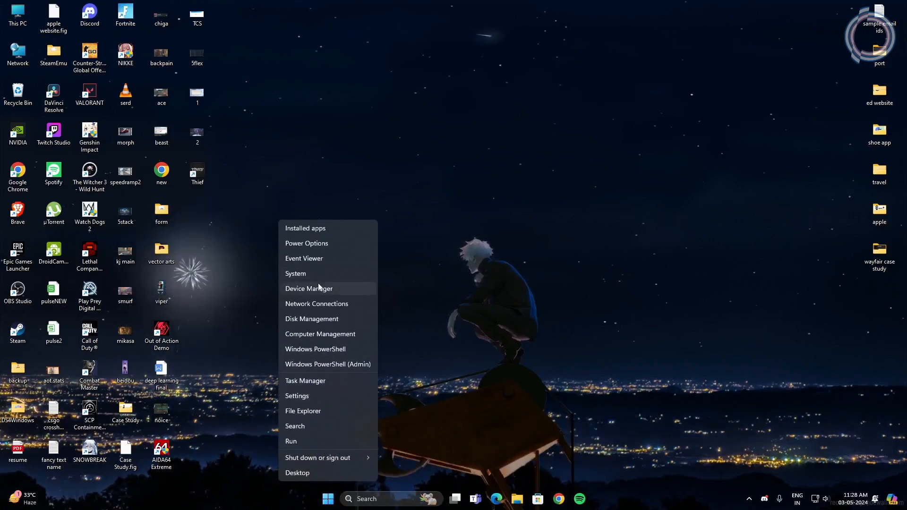
pyautogui.click(312, 288)
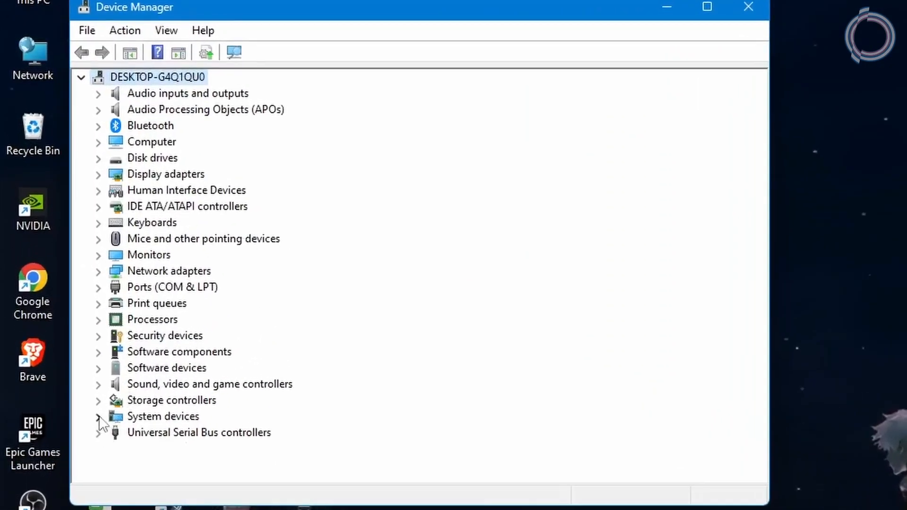
pyautogui.click(99, 417)
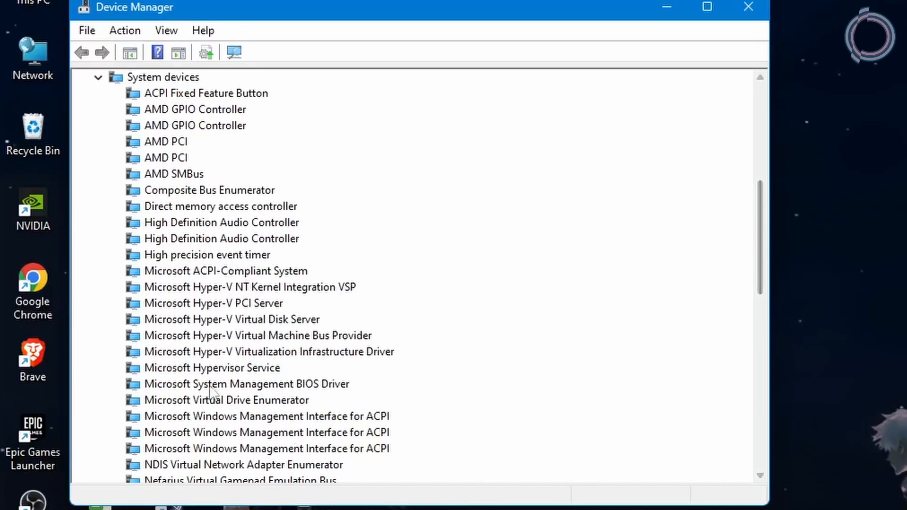
# - Disable the High precision event timer device, confirm it, and close Device Manager
pyautogui.click(209, 261)
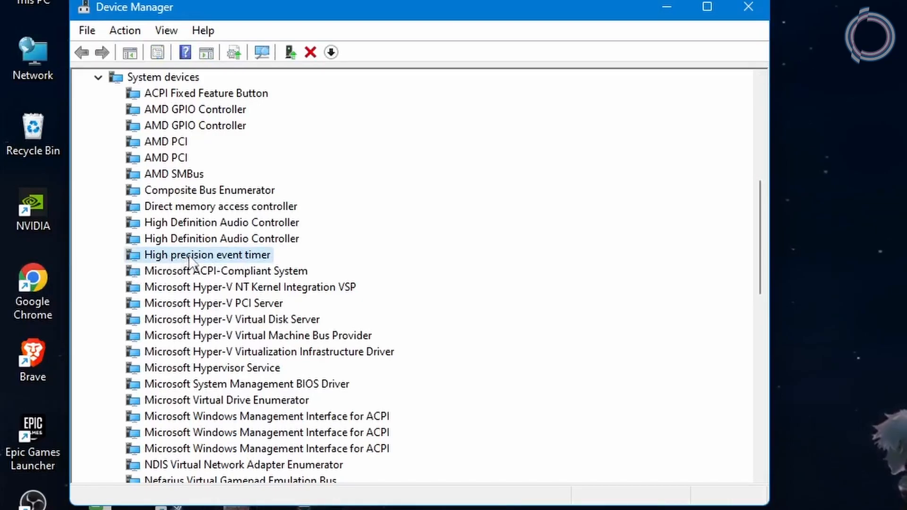
pyautogui.rightClick(190, 262)
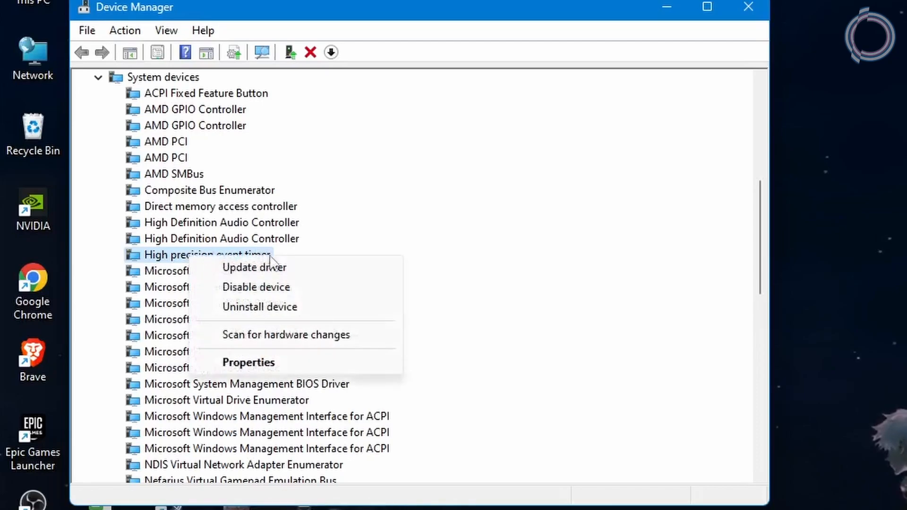
pyautogui.click(266, 287)
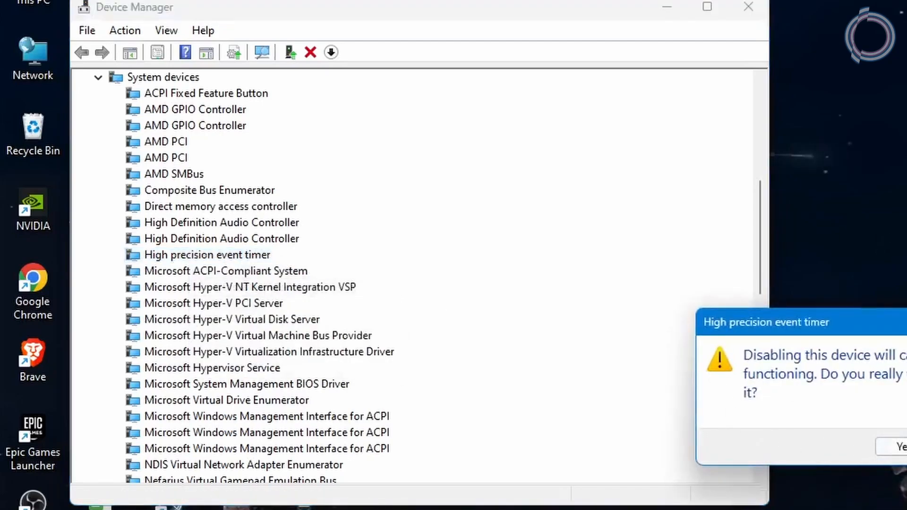
pyautogui.click(897, 446)
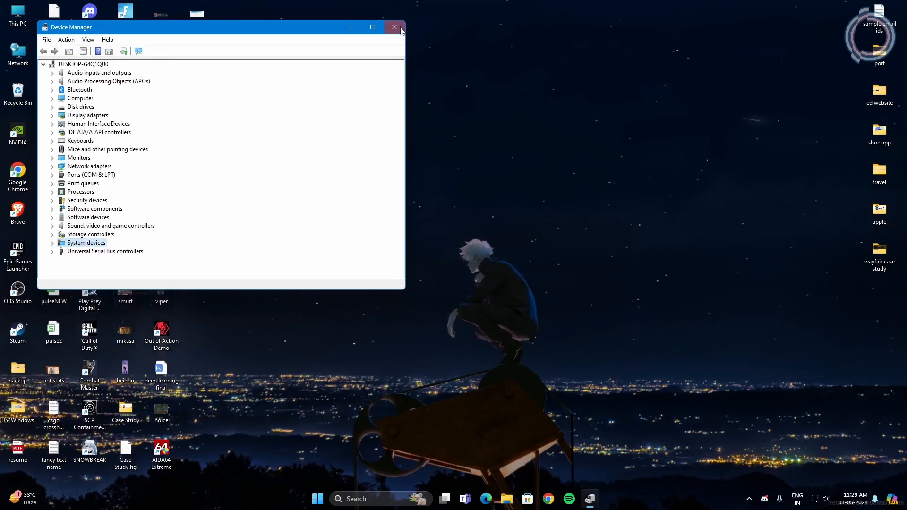
pyautogui.click(748, 6)
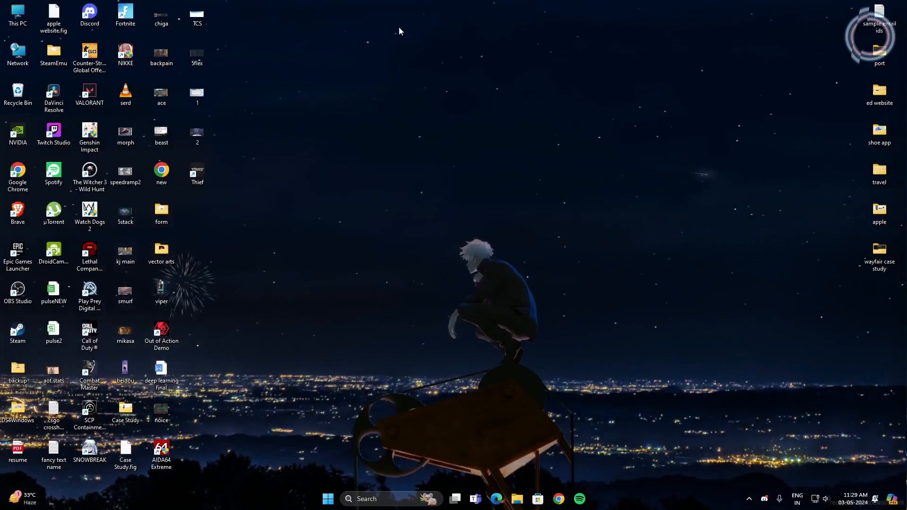
# - Open the Defragment and Optimize Drives tool
pyautogui.press('super')
pyautogui.write('defragment and Optimize Drives')
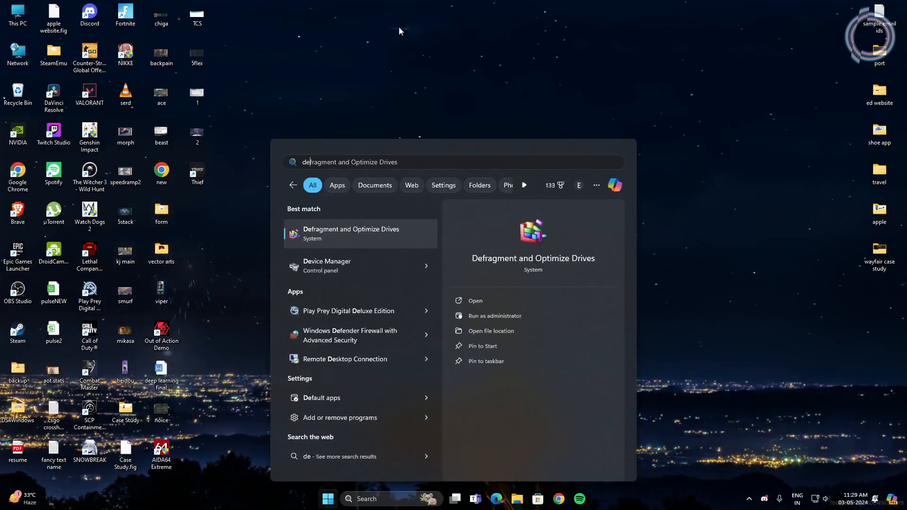
pyautogui.press('Return')
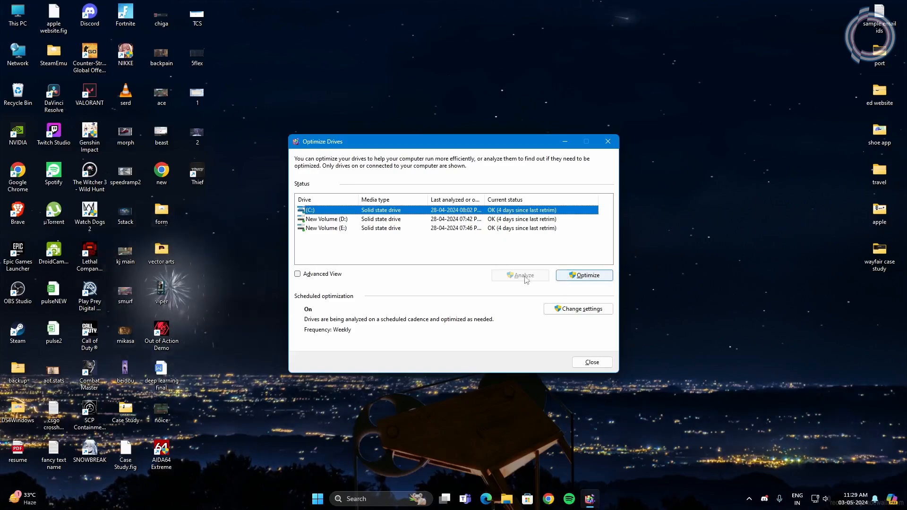
# - Select the C:, D: and E: drives to review their media type and optimization status, and close Optimize Drives
pyautogui.click(516, 249)
pyautogui.moveTo(515, 250); pyautogui.dragTo(486, 212)
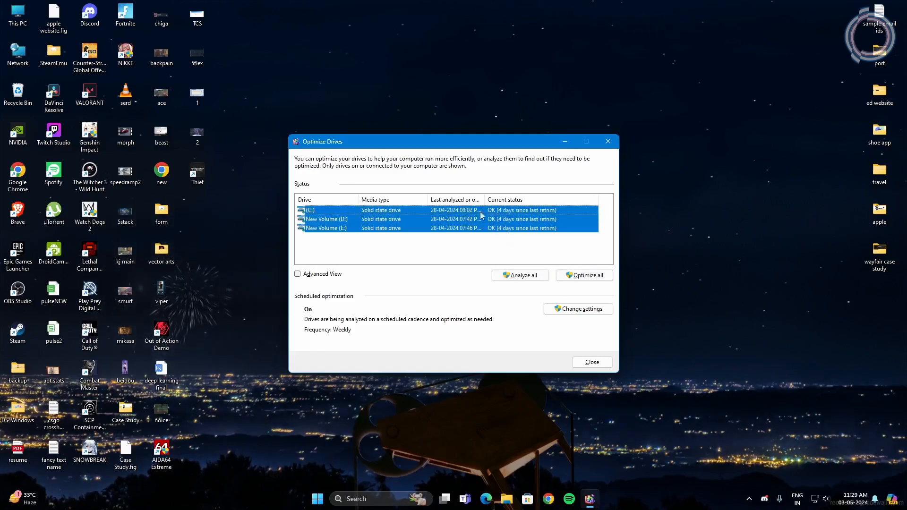
pyautogui.moveTo(537, 258); pyautogui.dragTo(425, 211)
pyautogui.click(404, 245)
pyautogui.moveTo(394, 259); pyautogui.dragTo(350, 213)
pyautogui.click(380, 230)
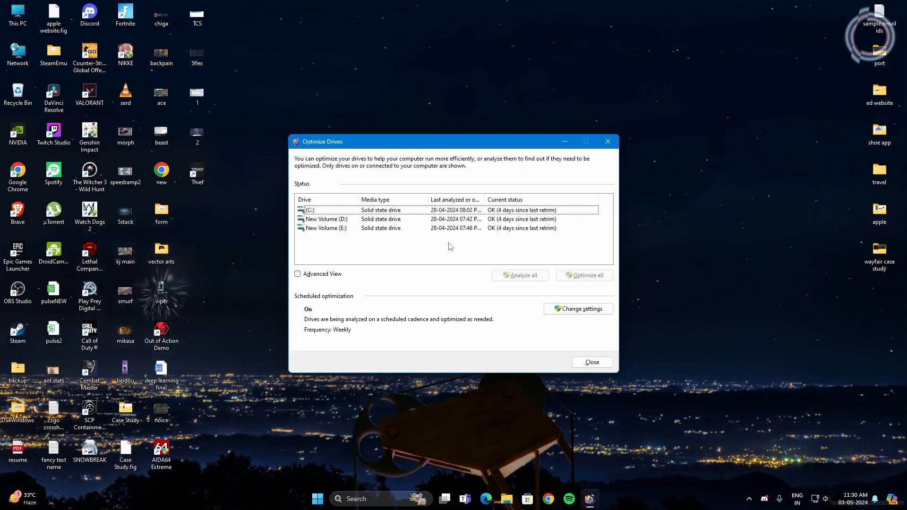
pyautogui.moveTo(450, 247); pyautogui.dragTo(412, 216)
pyautogui.click(363, 247)
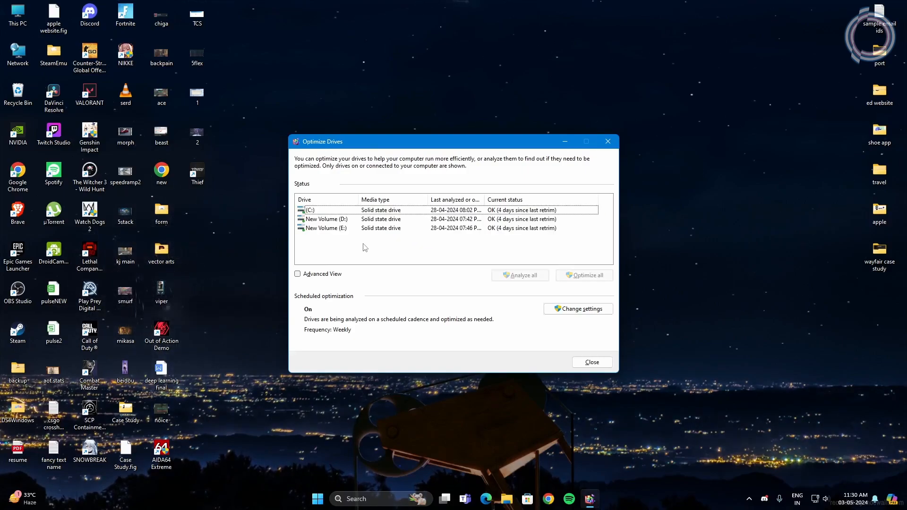
pyautogui.moveTo(360, 237); pyautogui.dragTo(379, 247)
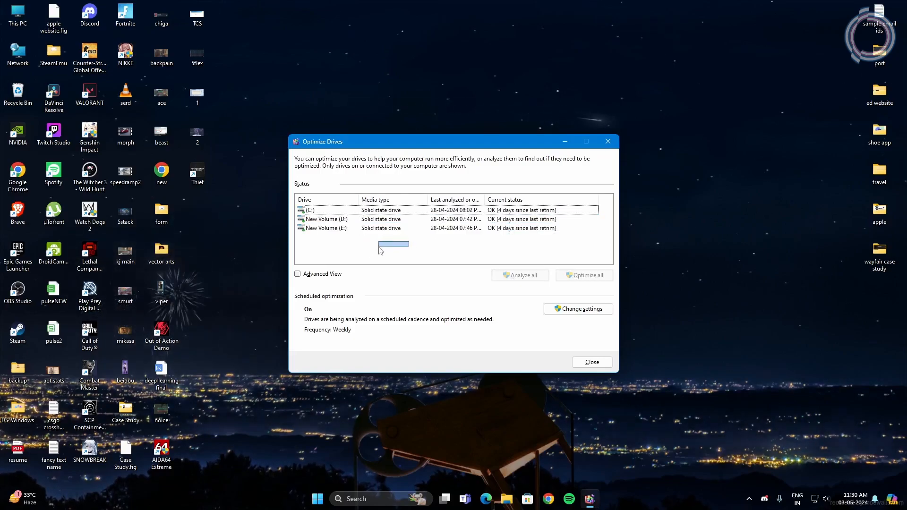
pyautogui.click(608, 141)
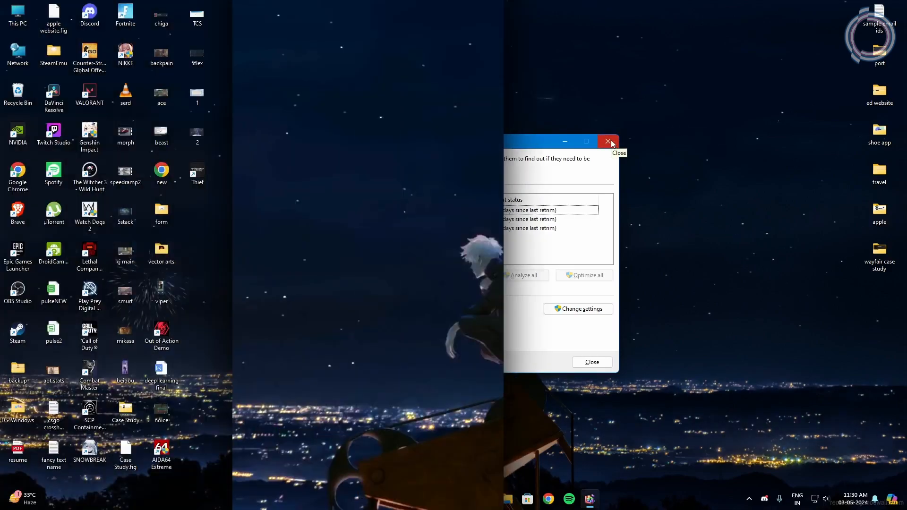
# - Open the %temp% folder and permanently delete all its items, skipping files in use and system files
pyautogui.press('super+r')
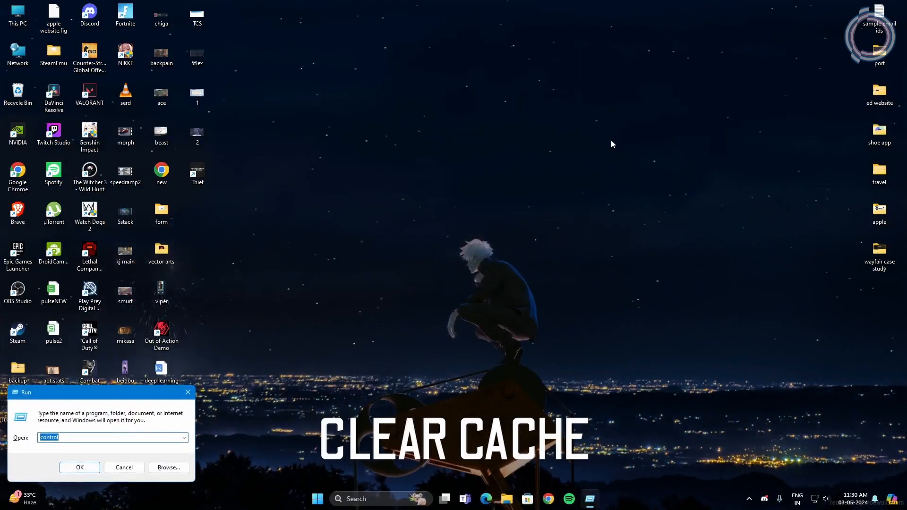
pyautogui.write('%temp%')
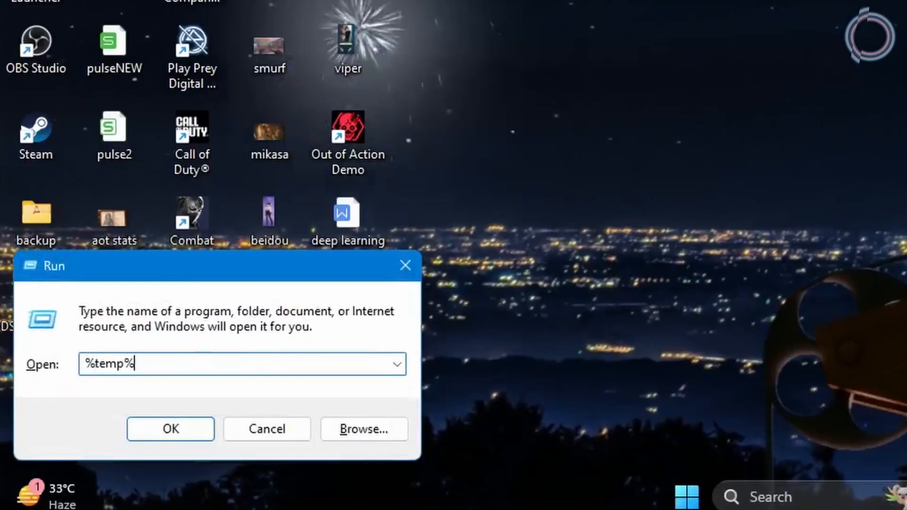
pyautogui.press('Return')
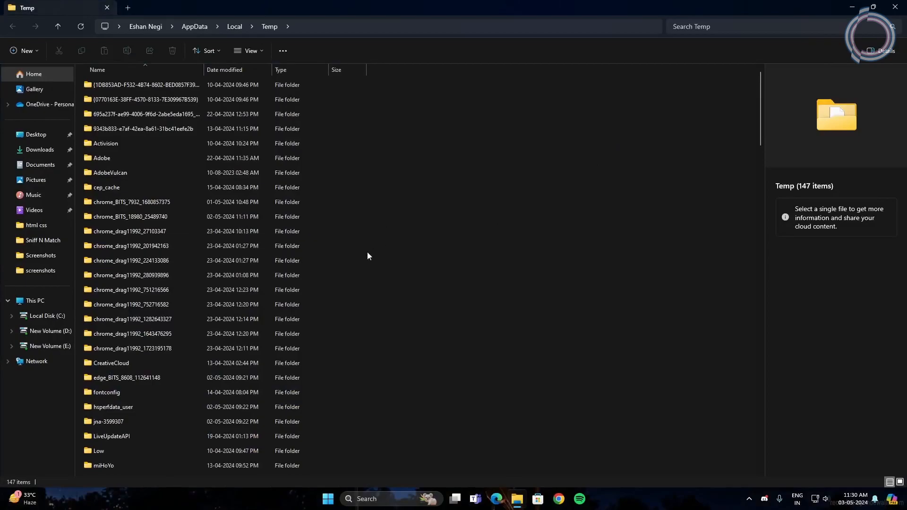
pyautogui.hotkey('shift', 'Delete')
pyautogui.press('Escape')
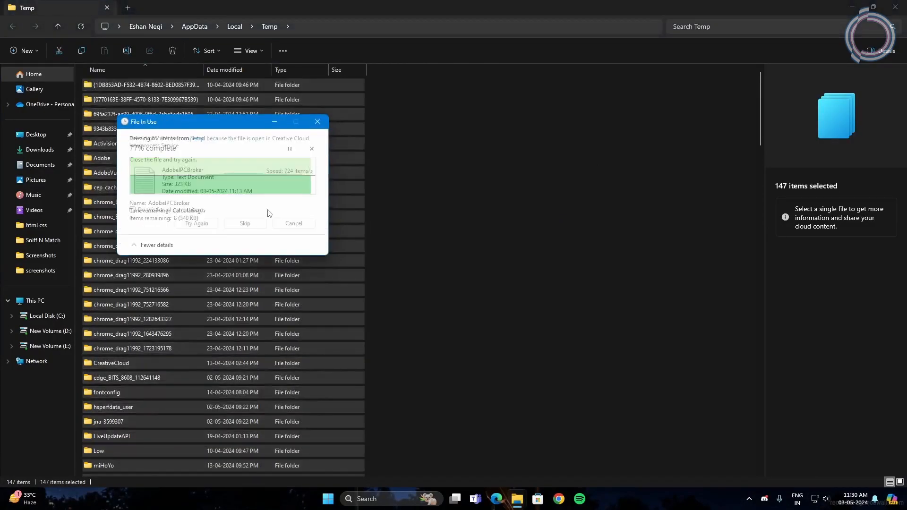
pyautogui.click(240, 226)
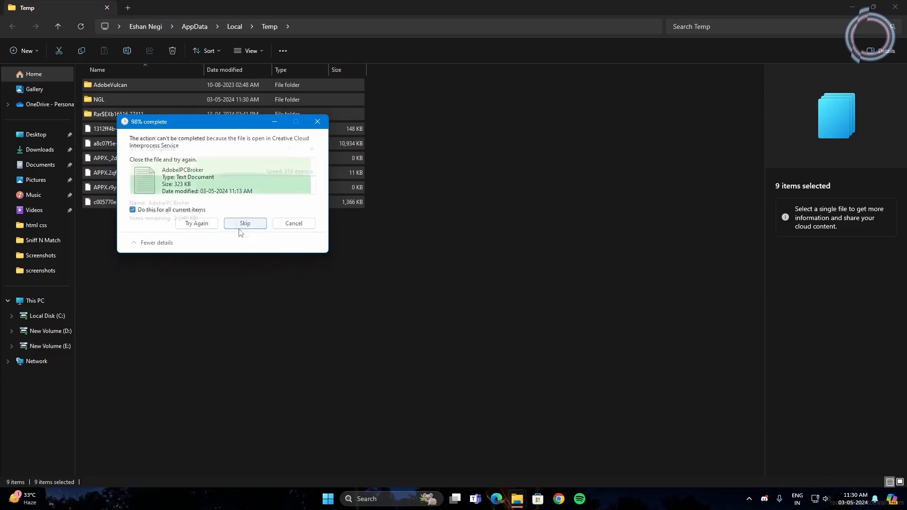
pyautogui.click(192, 209)
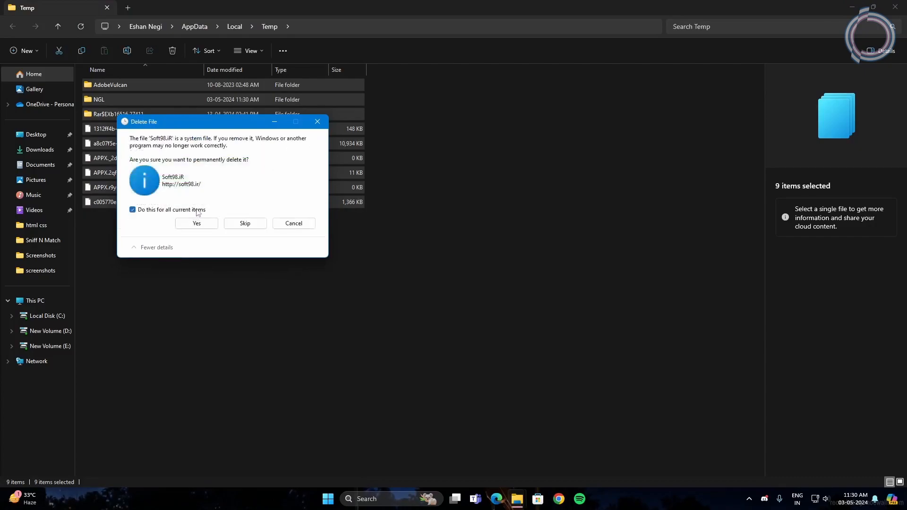
pyautogui.click(250, 226)
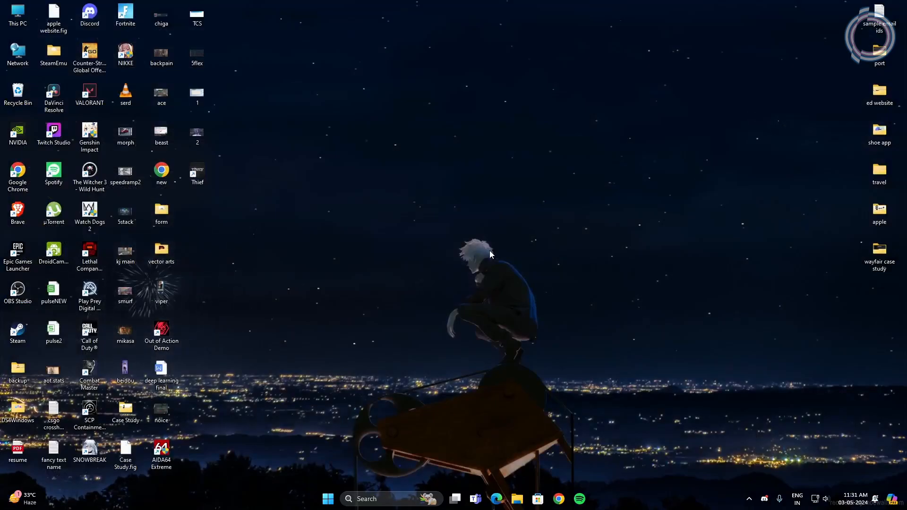
# - Open the prefetch folder, granting permanent access to it, and delete all of its files
pyautogui.press('super+r')
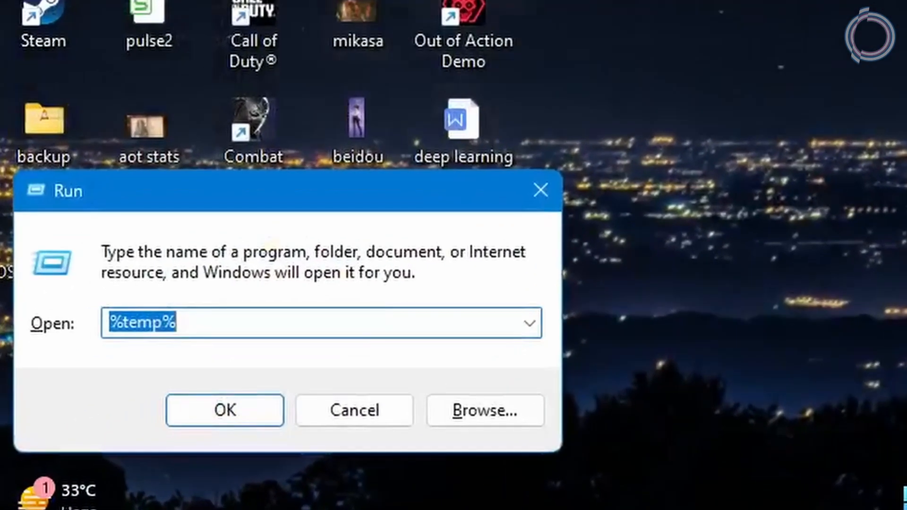
pyautogui.write('prefetch')
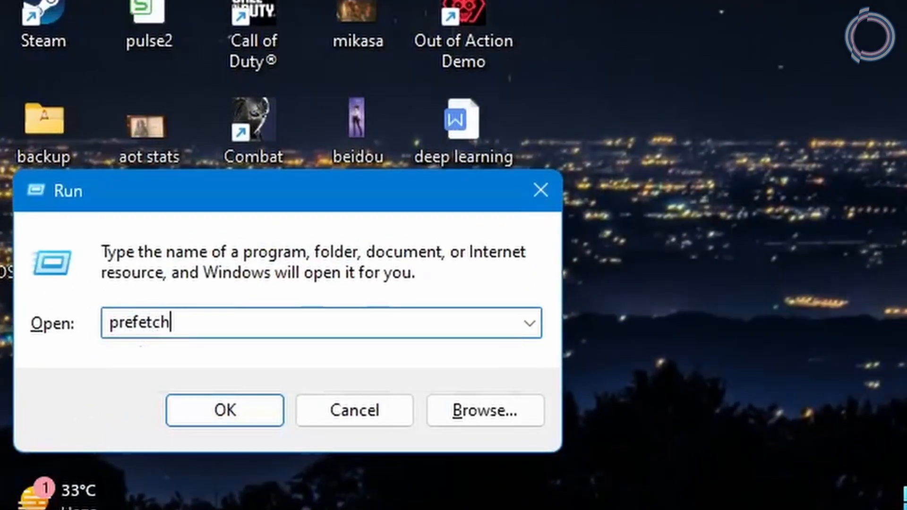
pyautogui.press('Return')
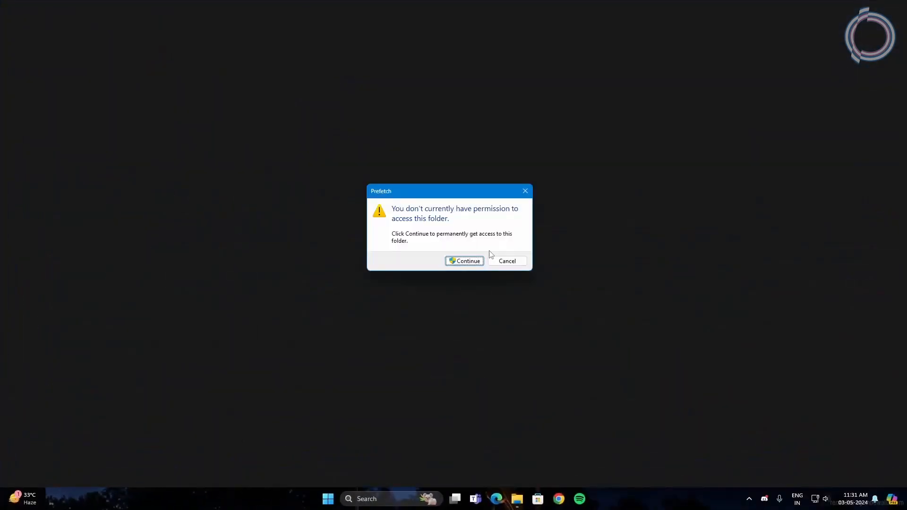
pyautogui.click(456, 258)
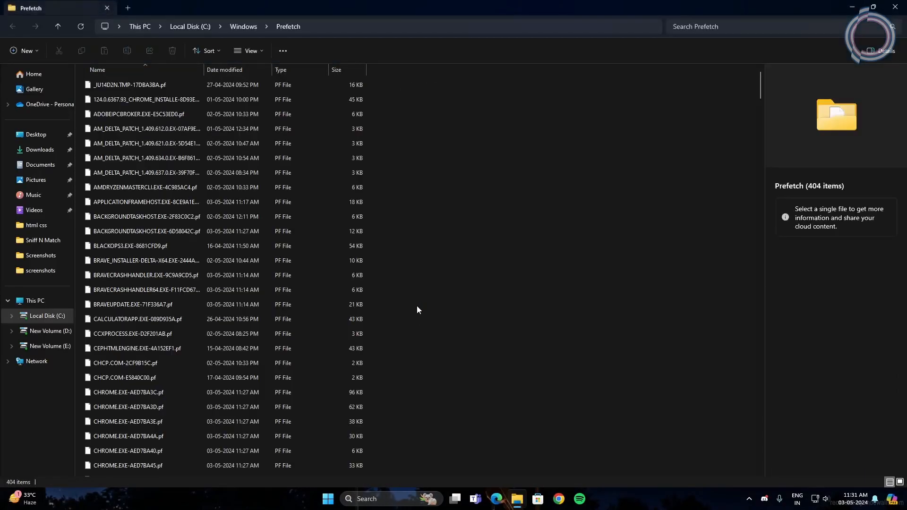
pyautogui.hotkey('ctrl', 'a')
pyautogui.press('Delete')
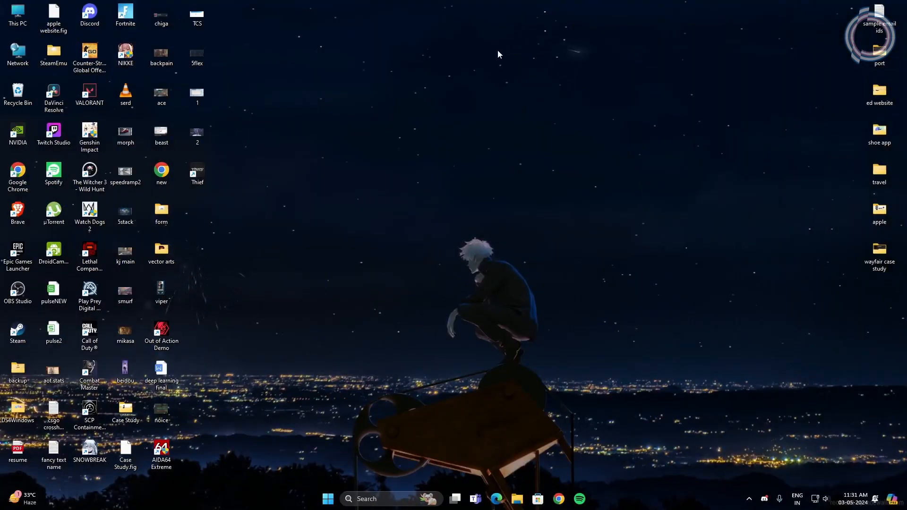
# - Open the properties of This PC and bring up its advanced system settings
pyautogui.rightClick(20, 17)
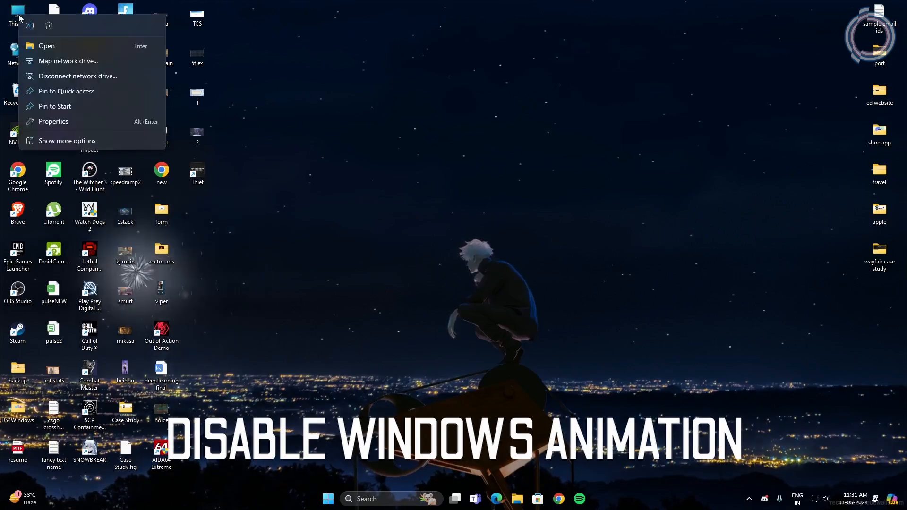
pyautogui.click(63, 118)
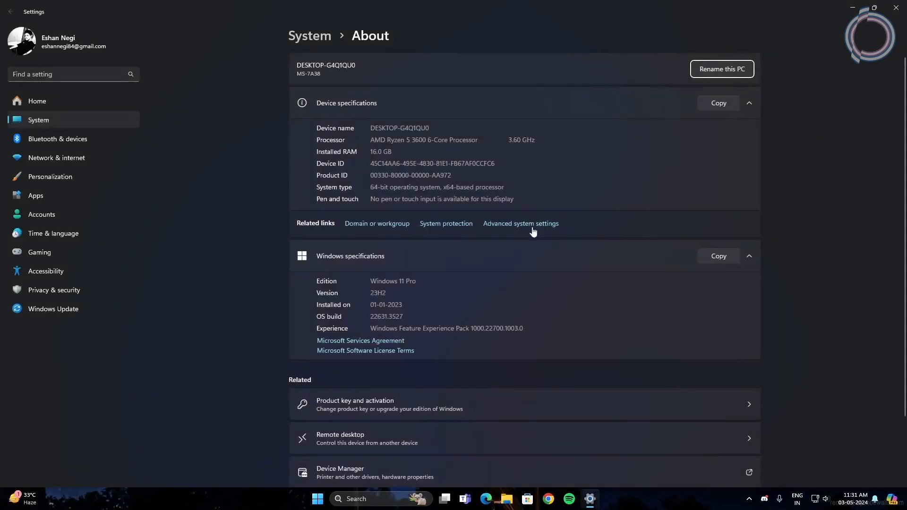
pyautogui.click(536, 228)
pyautogui.moveTo(129, 36); pyautogui.dragTo(401, 120)
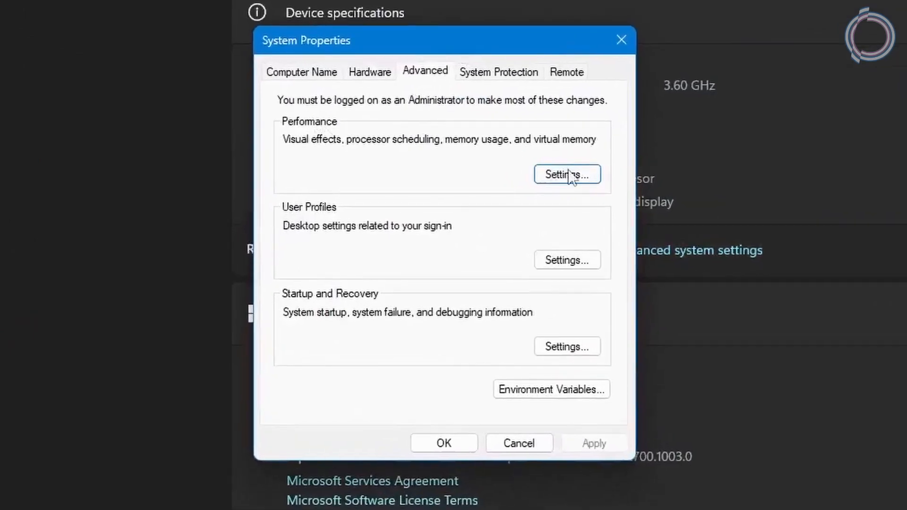
# - Set the visual effects in the Performance Options to Adjust for best performance and apply the change
pyautogui.click(459, 185)
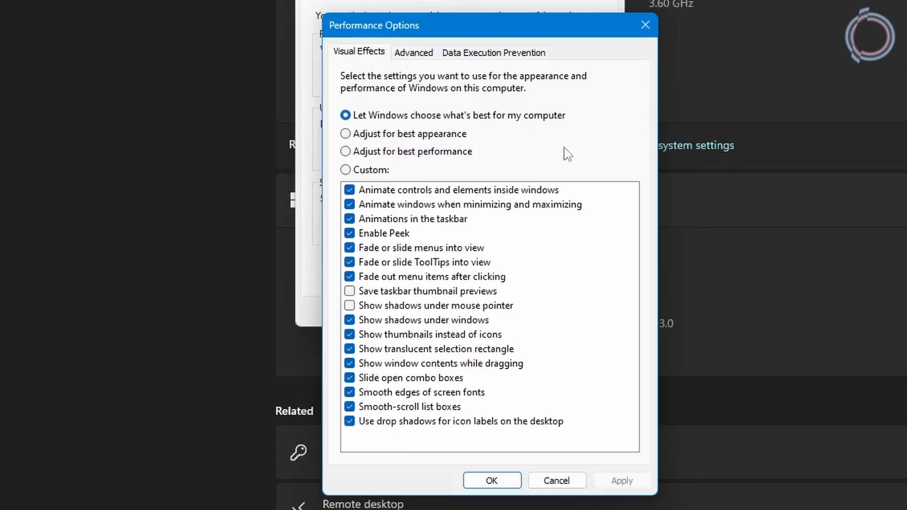
pyautogui.click(377, 157)
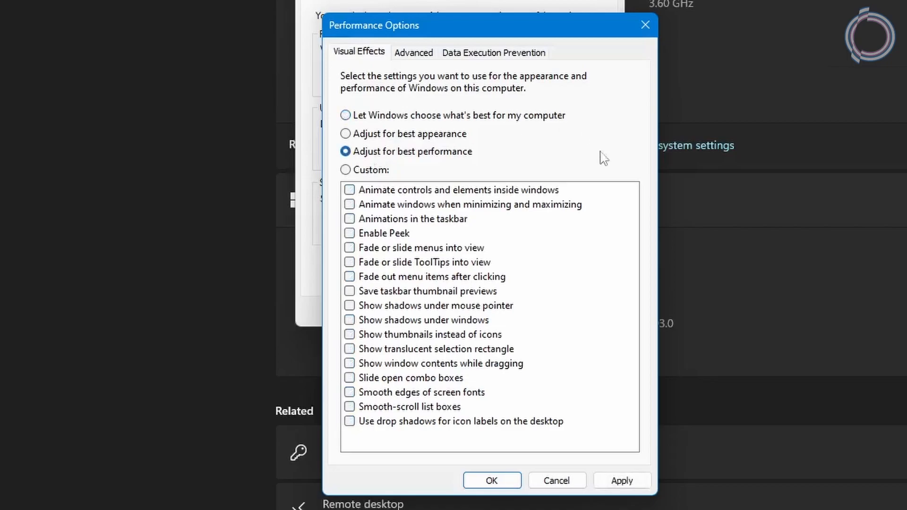
pyautogui.click(610, 477)
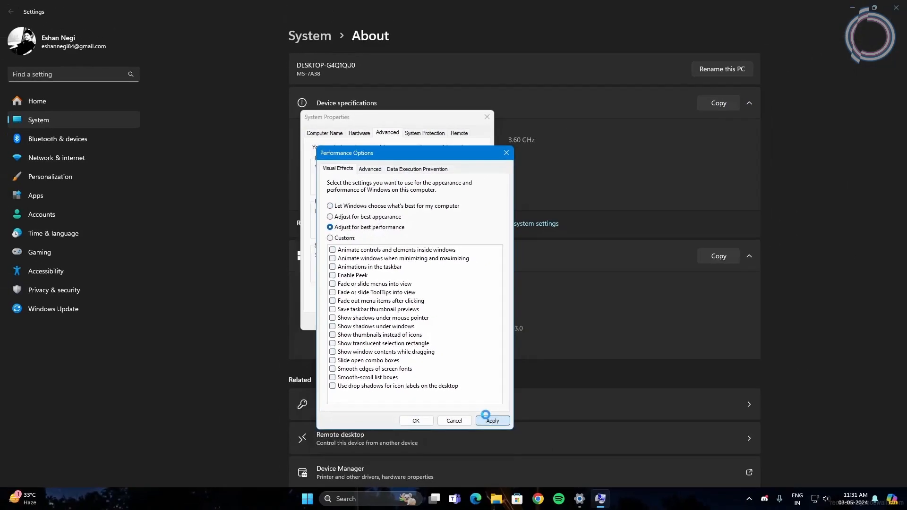
# - Open the virtual memory settings from the advanced Performance Options, leaving automatic paging file management for all drives switched off
pyautogui.click(416, 420)
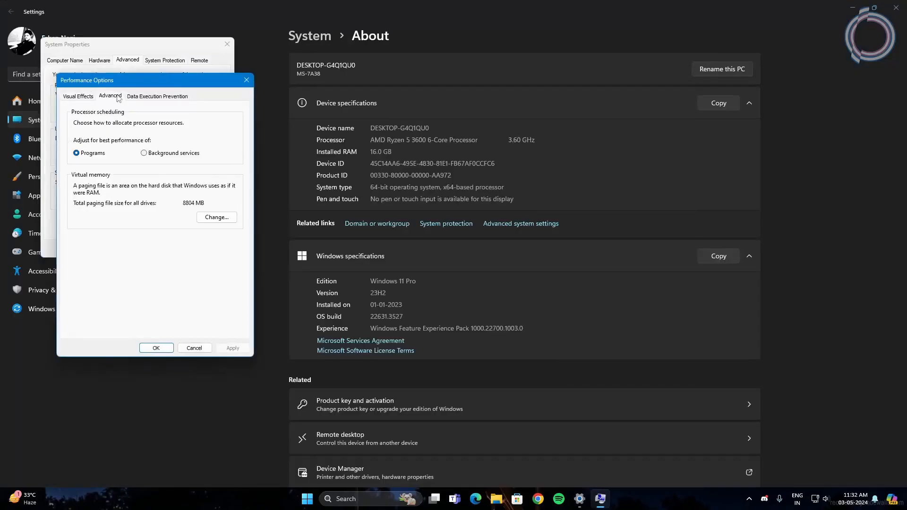
pyautogui.moveTo(139, 80); pyautogui.dragTo(422, 133)
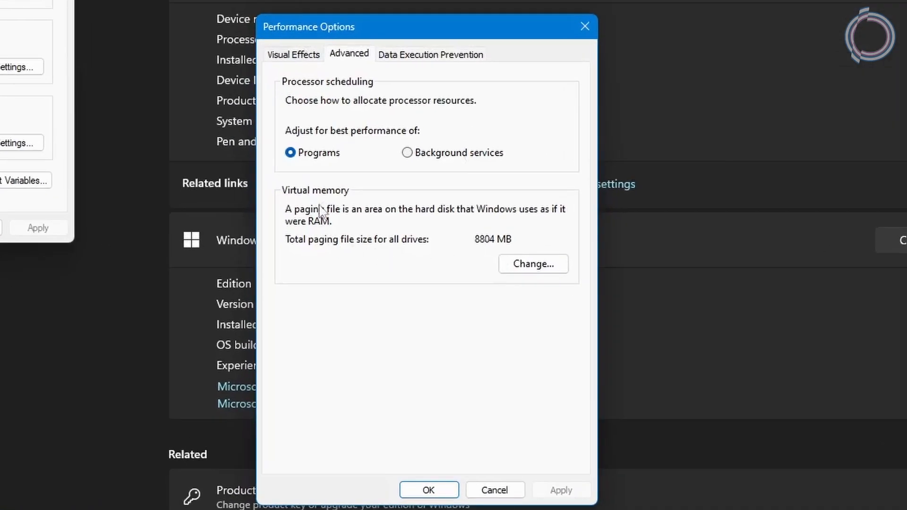
pyautogui.click(524, 276)
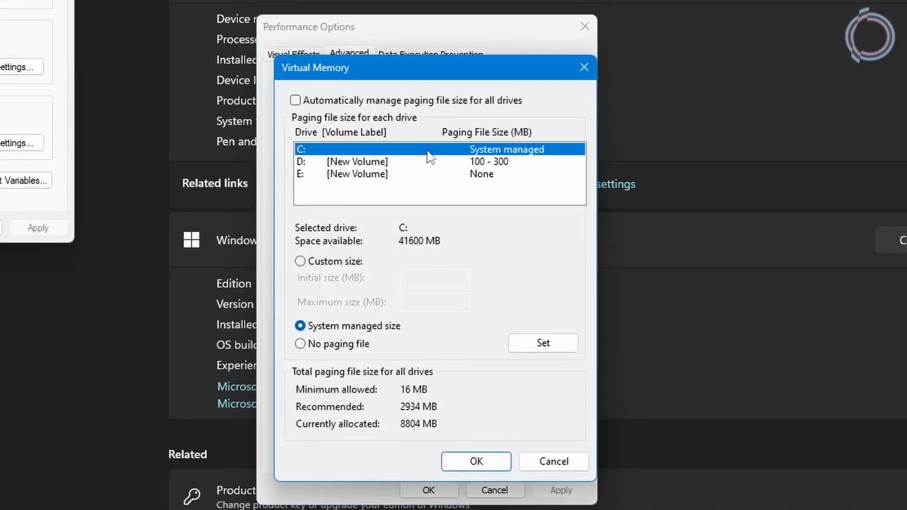
pyautogui.click(295, 100)
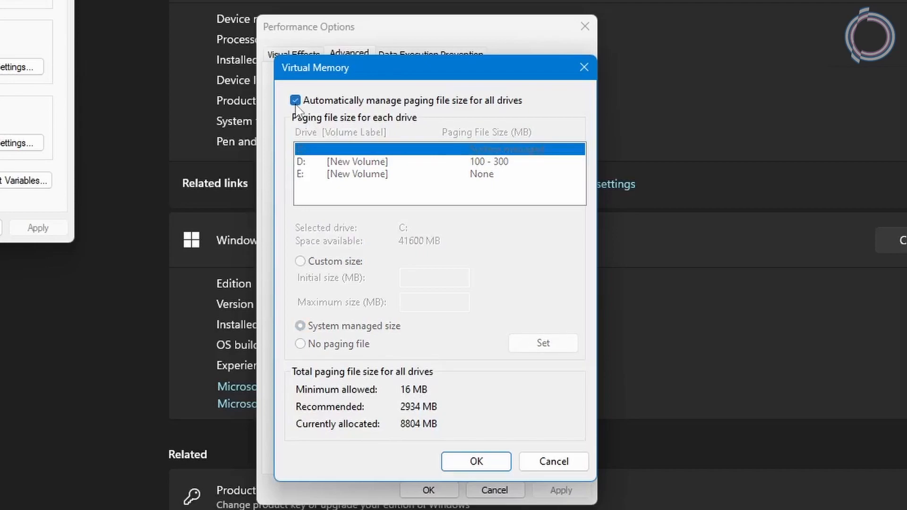
pyautogui.click(295, 100)
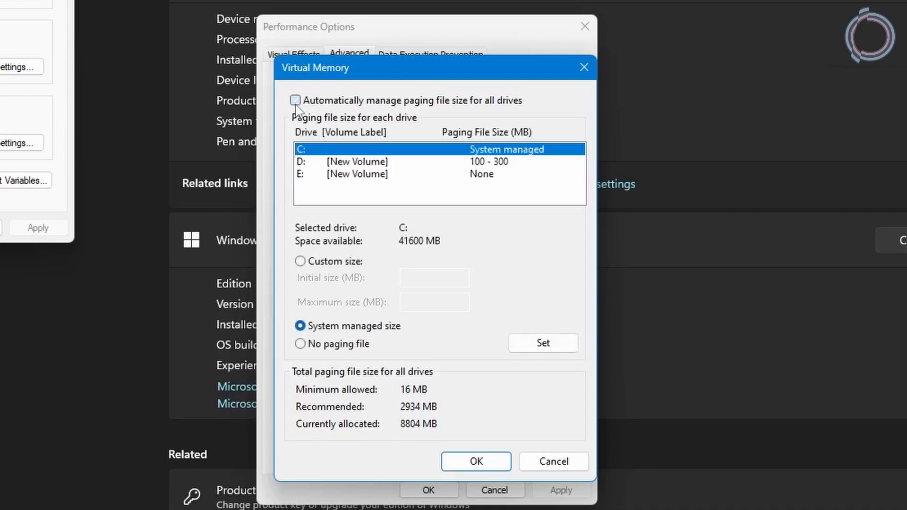
# - Examine and compare the paging file settings of drives D: and E:
pyautogui.click(366, 174)
pyautogui.click(363, 161)
pyautogui.click(364, 175)
pyautogui.click(362, 162)
pyautogui.click(361, 174)
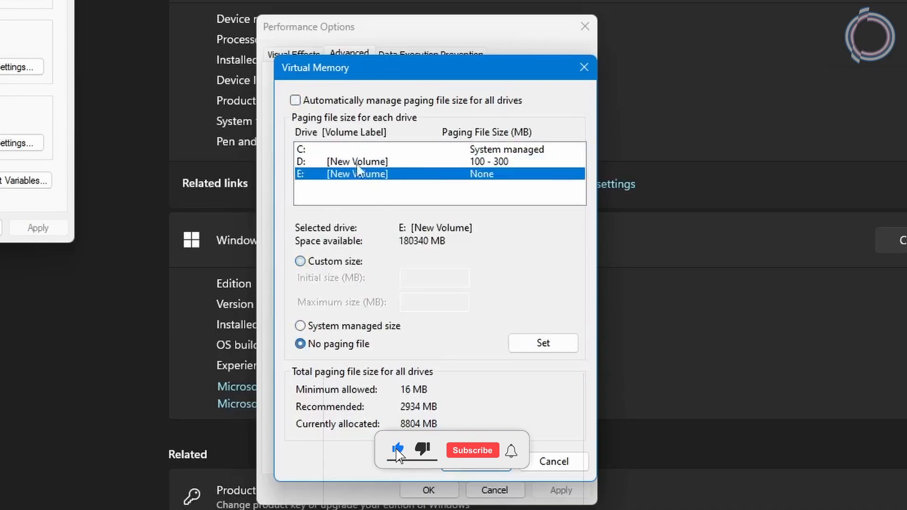
pyautogui.click(357, 166)
pyautogui.click(359, 174)
pyautogui.click(357, 162)
pyautogui.click(359, 173)
pyautogui.click(357, 162)
pyautogui.click(360, 173)
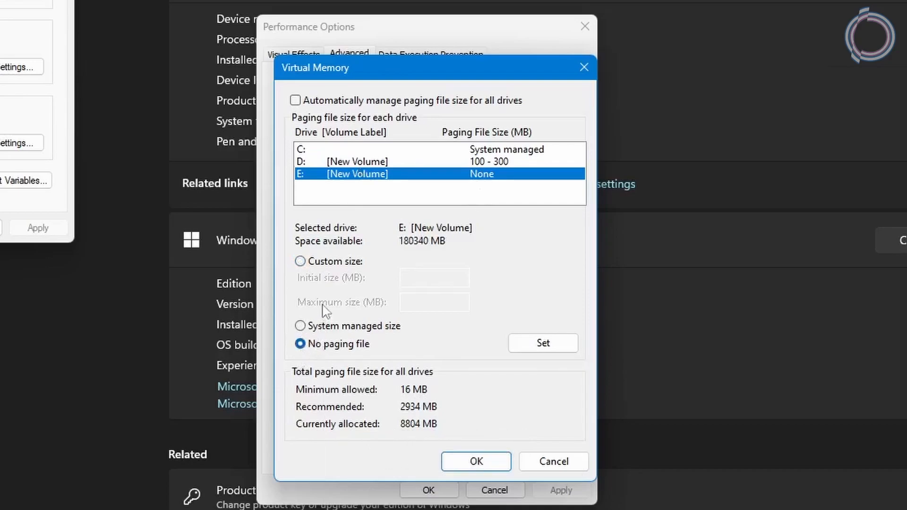
pyautogui.click(358, 162)
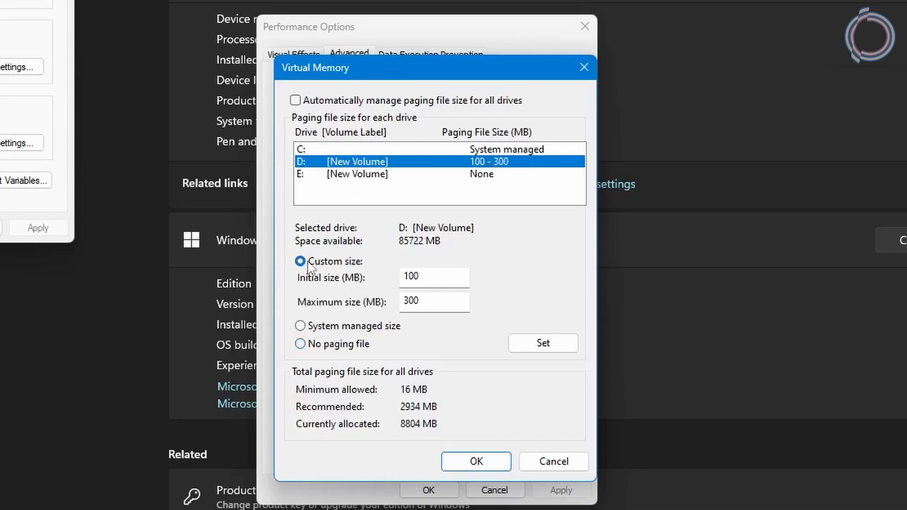
# - Choose a custom paging file size for drive E: and open the Calculator app
pyautogui.click(357, 173)
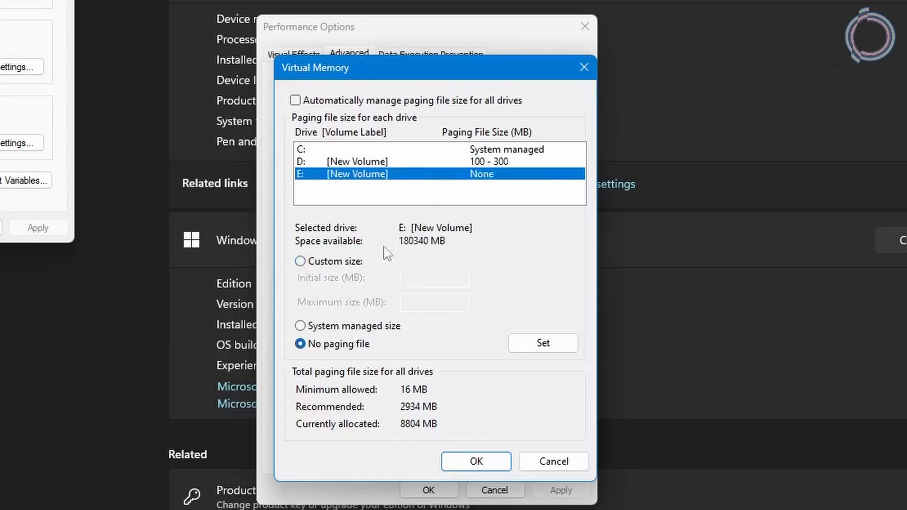
pyautogui.click(302, 261)
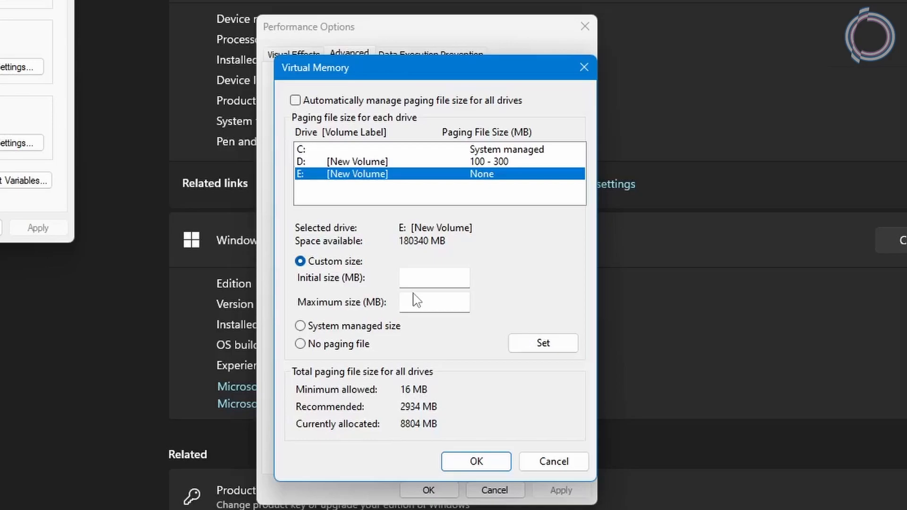
pyautogui.press('super')
pyautogui.write('calc')
pyautogui.press('Return')
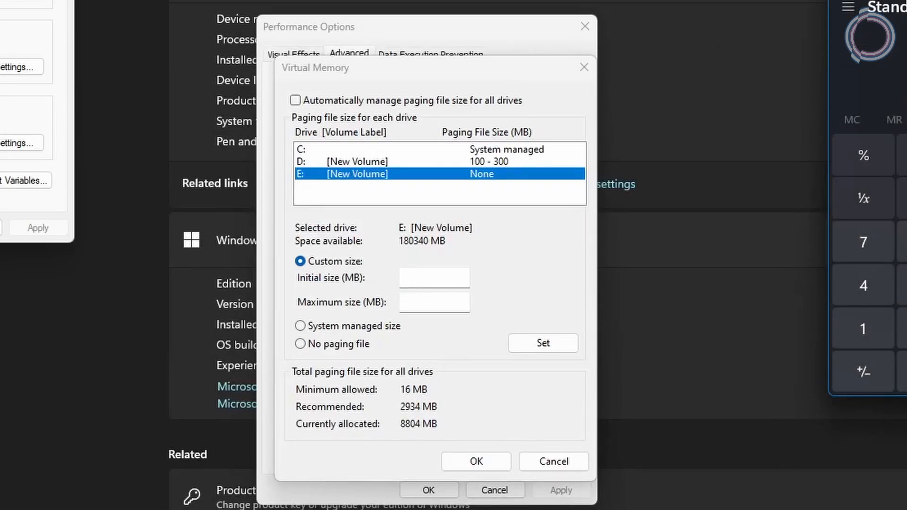
# - Set both the initial and the maximum paging file size of drive E: to 4096 MB
pyautogui.click(437, 279)
pyautogui.write('4096')
pyautogui.click(427, 301)
pyautogui.write('4096')
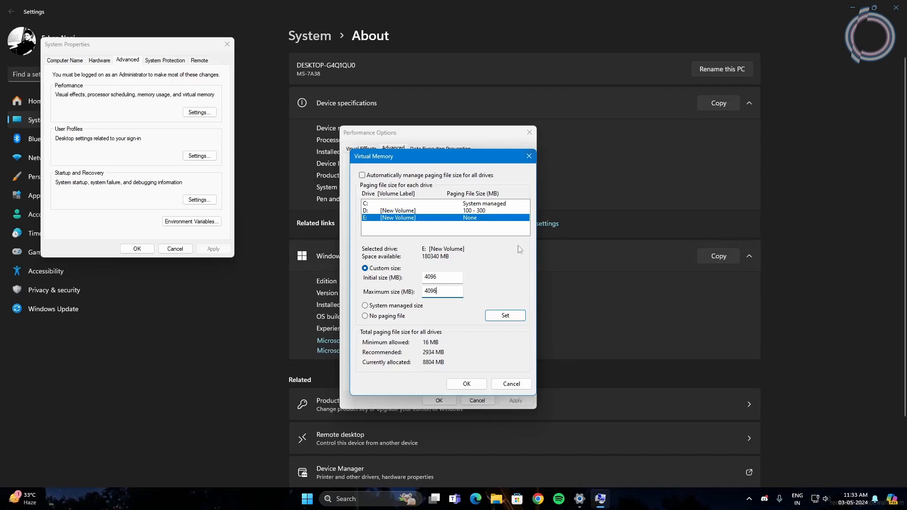
pyautogui.moveTo(439, 291); pyautogui.dragTo(423, 279)
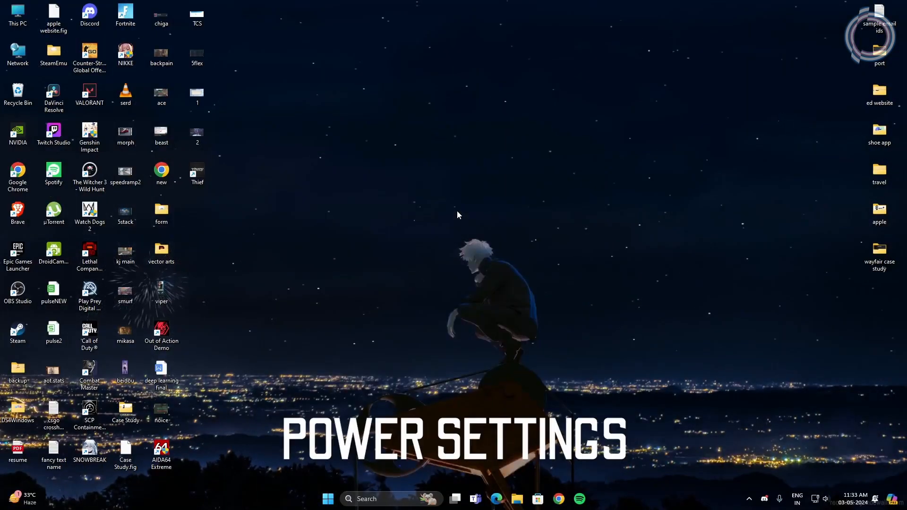
# - Search Windows for the power plan options, open them maximised and select the Ultimate Performance plan
pyautogui.press('super')
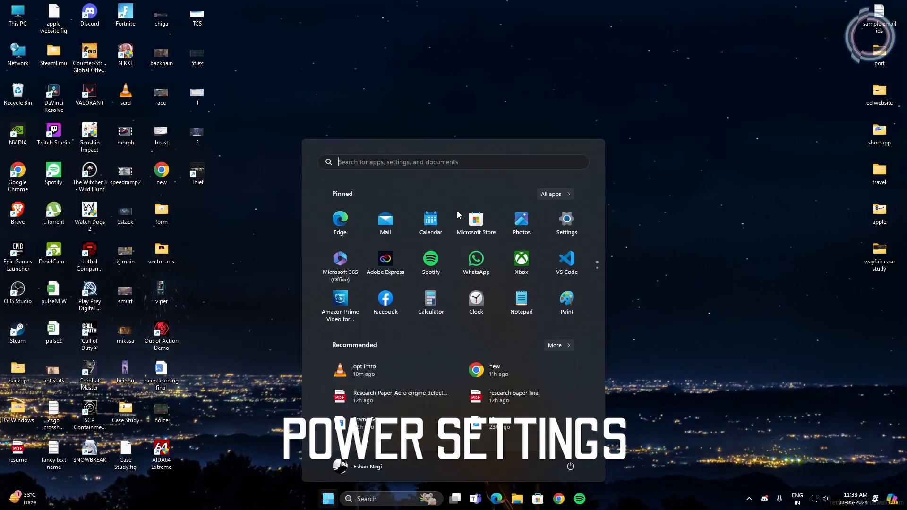
pyautogui.write('power')
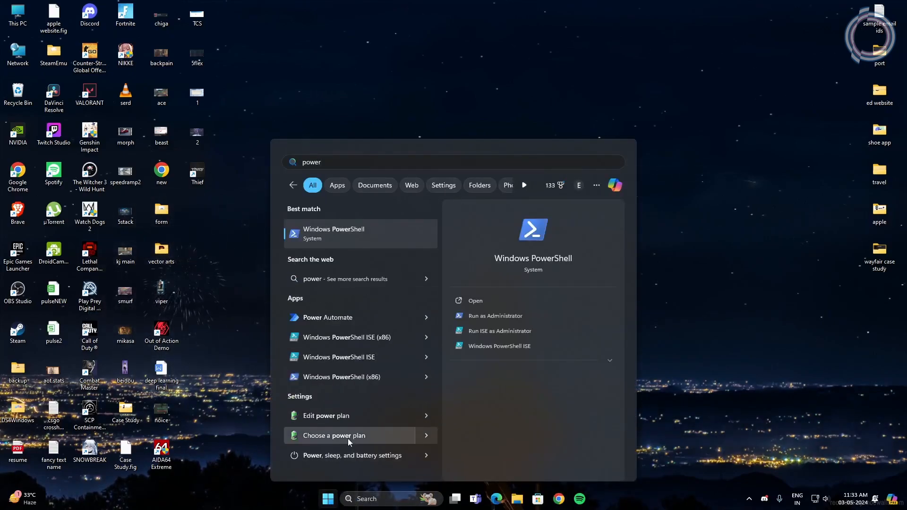
pyautogui.click(326, 437)
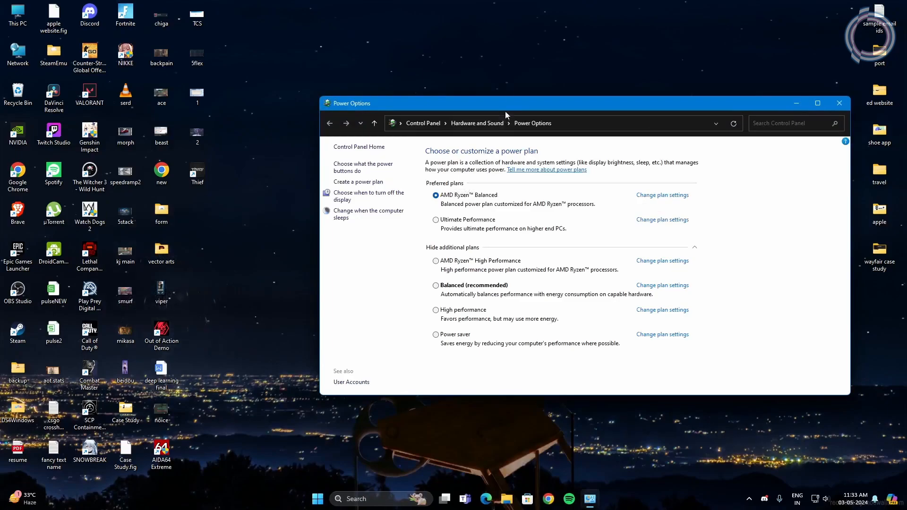
pyautogui.doubleClick(504, 104)
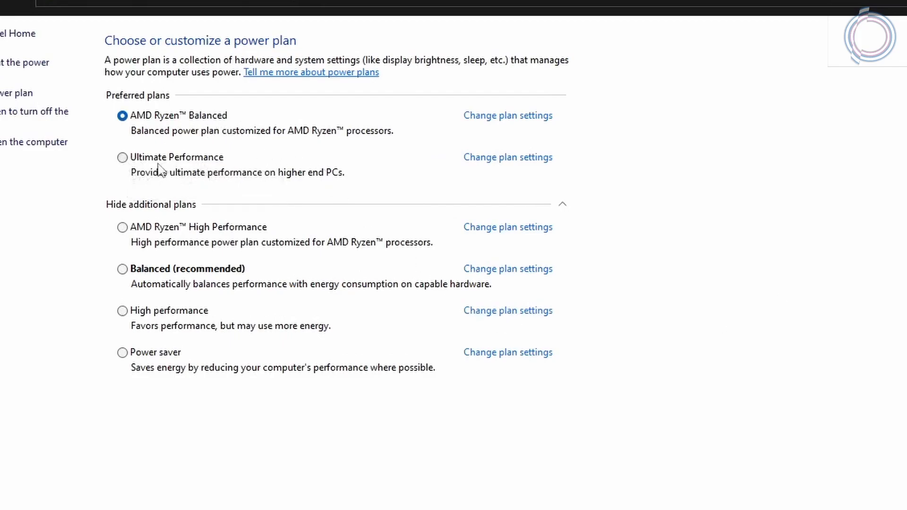
pyautogui.click(153, 164)
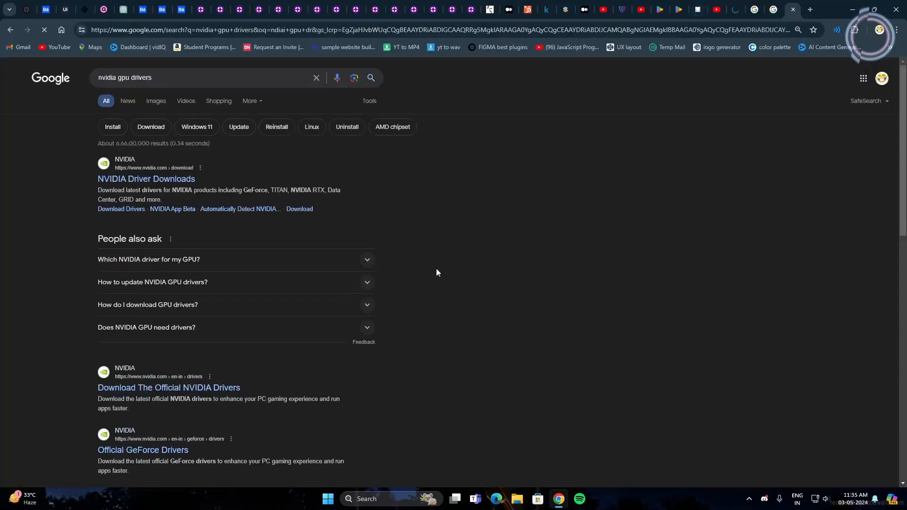
# - Open the NVIDIA Driver Downloads page from the Google results for nvidia gpu drivers
pyautogui.click(142, 183)
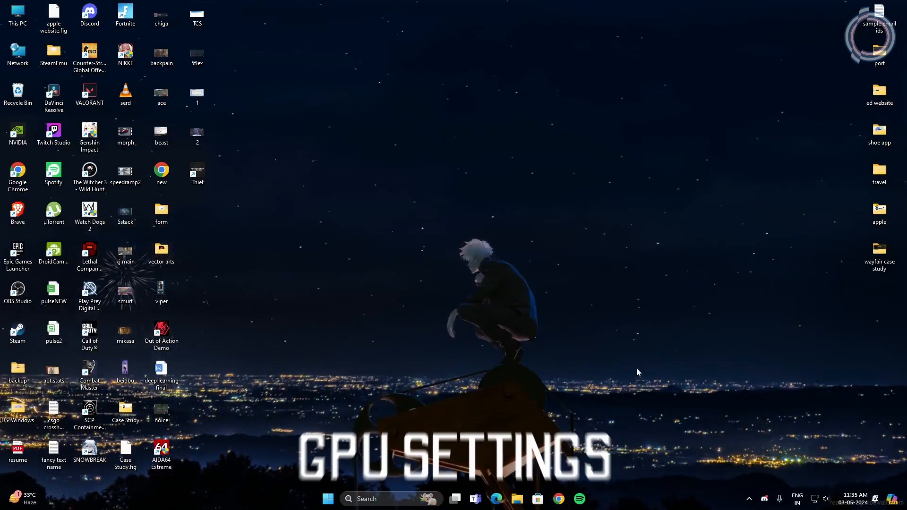
# - Open the NVIDIA app from the hidden background apps
pyautogui.click(749, 499)
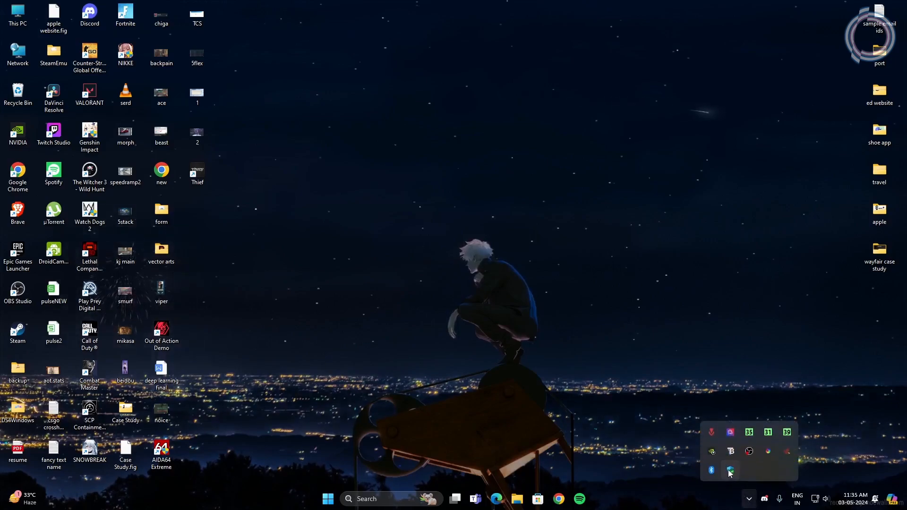
pyautogui.click(716, 455)
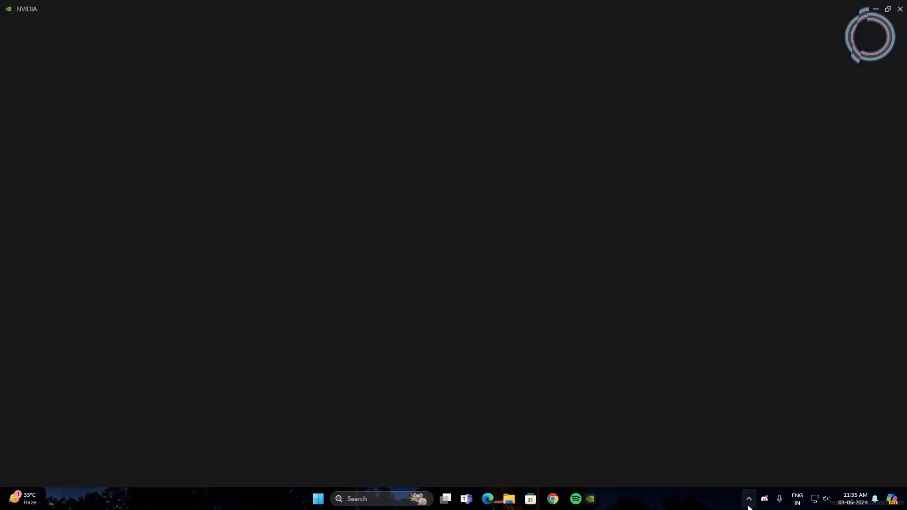
pyautogui.click(748, 505)
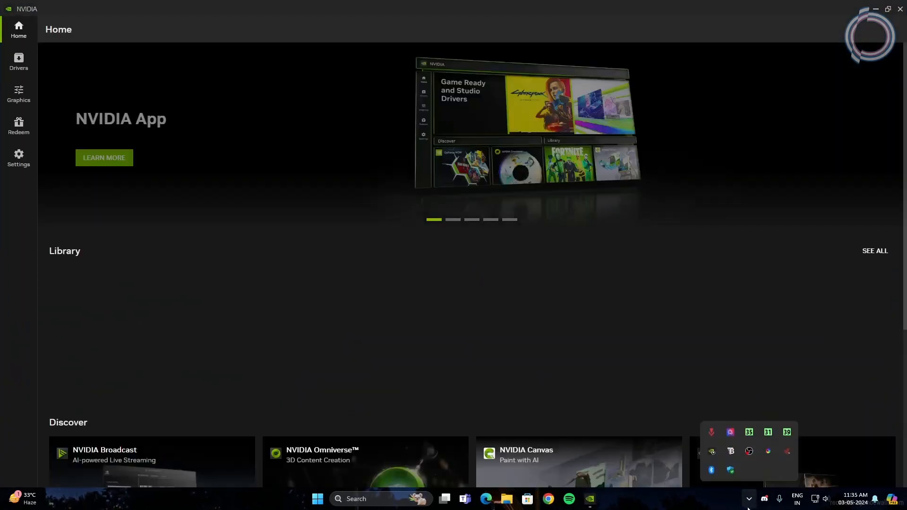
pyautogui.click(748, 504)
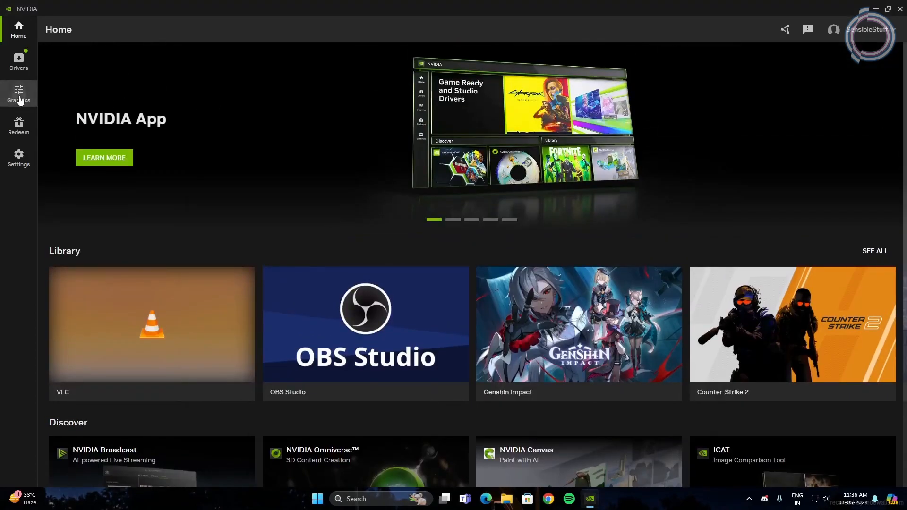
# - Examine the per-program graphics settings of the listed games and apps, including DaVinci Resolve and Genshin Impact, and close the NVIDIA app
pyautogui.click(19, 96)
pyautogui.click(101, 176)
pyautogui.press('Down')
pyautogui.press('Down')
pyautogui.press('Down')
pyautogui.press('Down')
pyautogui.press('Down')
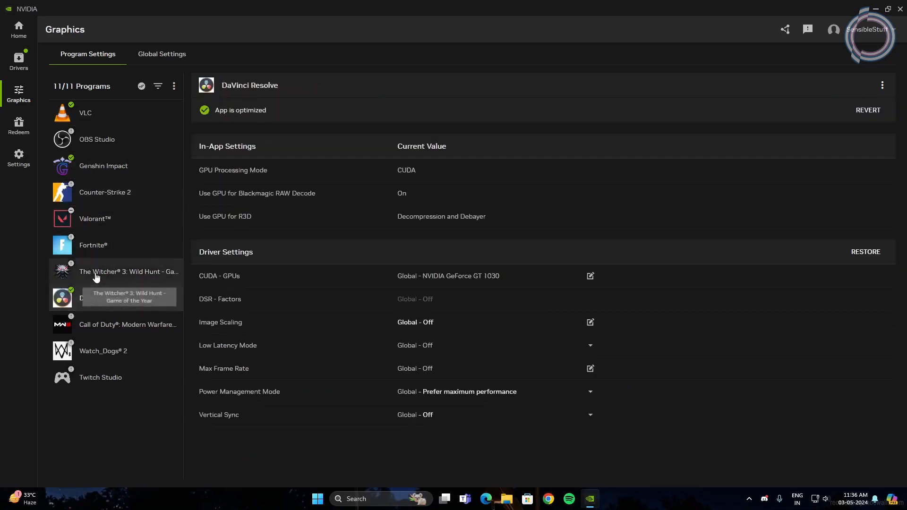
pyautogui.press('Up')
pyautogui.press('Up')
pyautogui.press('Up')
pyautogui.press('Up')
pyautogui.press('Up')
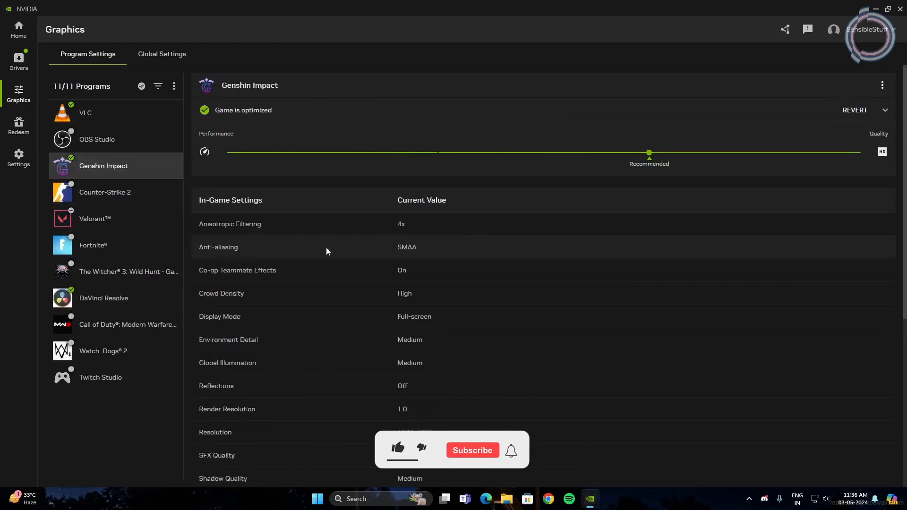
pyautogui.click(900, 10)
# - Open the NVIDIA Control Panel, look through the global settings under Manage 3D Settings and close it
pyautogui.click(749, 498)
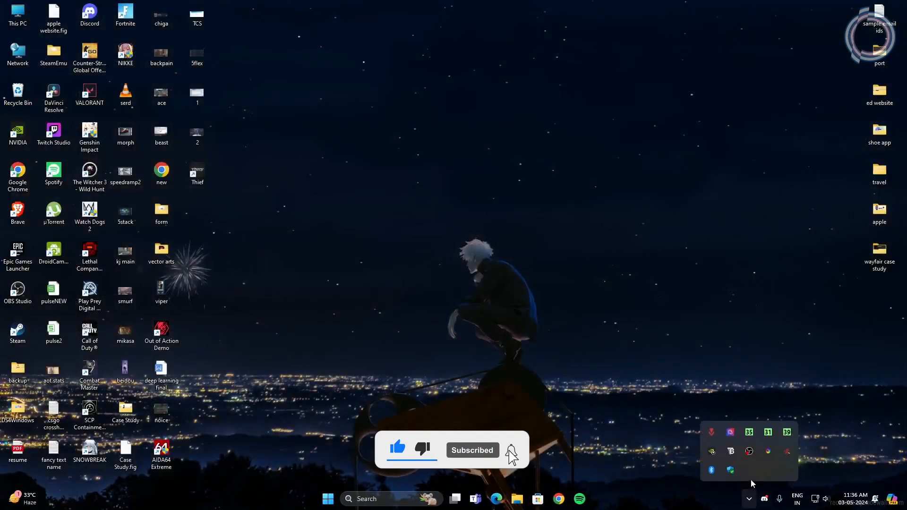
pyautogui.rightClick(716, 452)
pyautogui.click(760, 427)
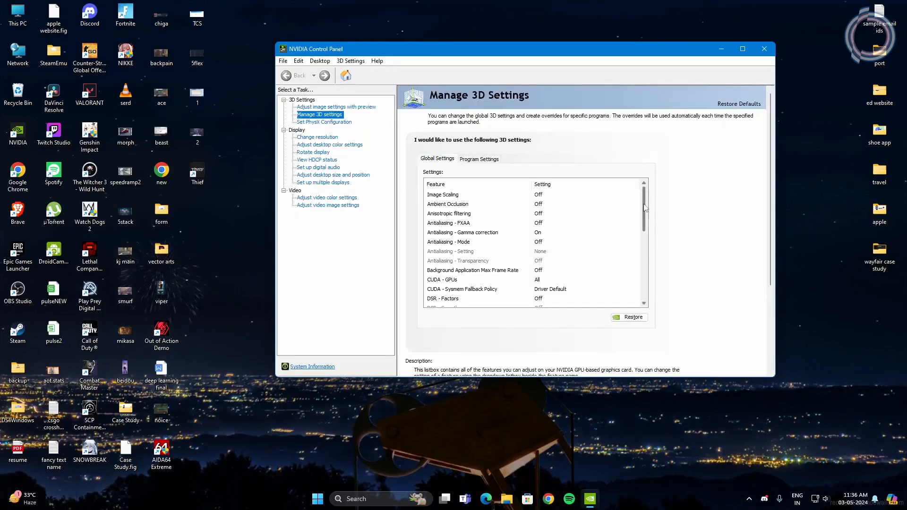
pyautogui.moveTo(645, 208); pyautogui.dragTo(648, 128)
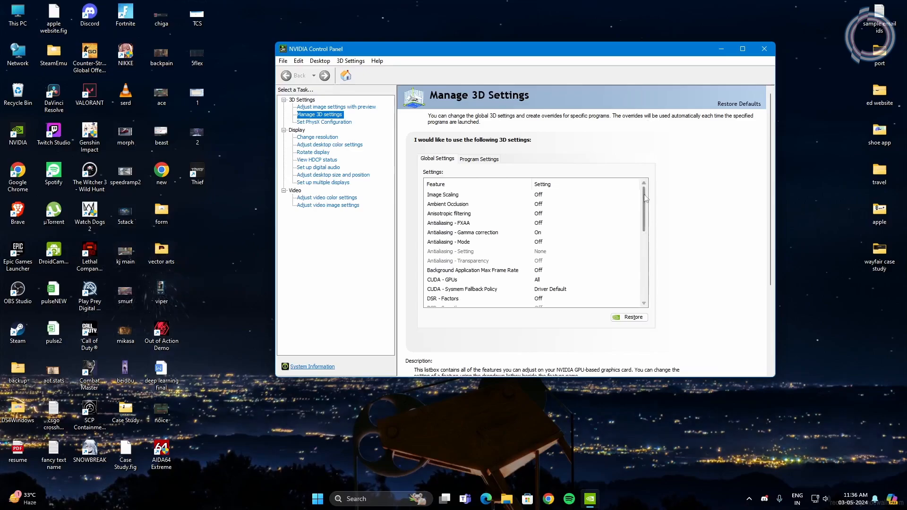
pyautogui.moveTo(646, 197); pyautogui.dragTo(643, 266)
pyautogui.moveTo(770, 175)
pyautogui.mouseDown()
pyautogui.moveTo(770, 265)
pyautogui.moveTo(770, 175)
pyautogui.mouseUp()
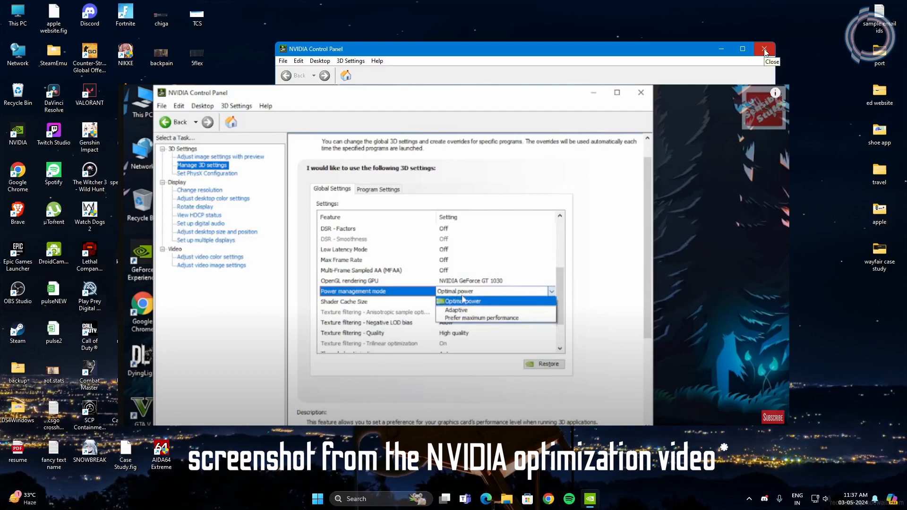
pyautogui.click(763, 49)
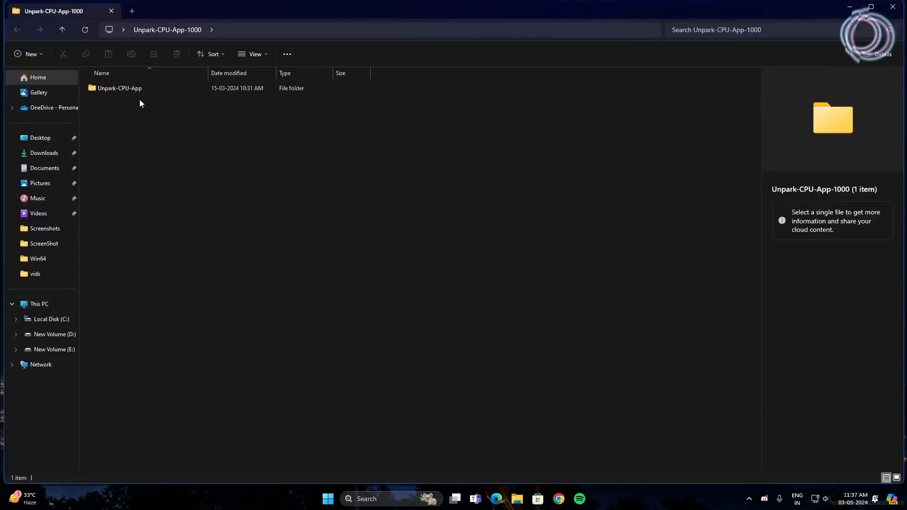
# - Run UnparkCPU from the Unpark-CPU-App folder, check the parking status of the CPU cores and unpark all of them
pyautogui.doubleClick(130, 93)
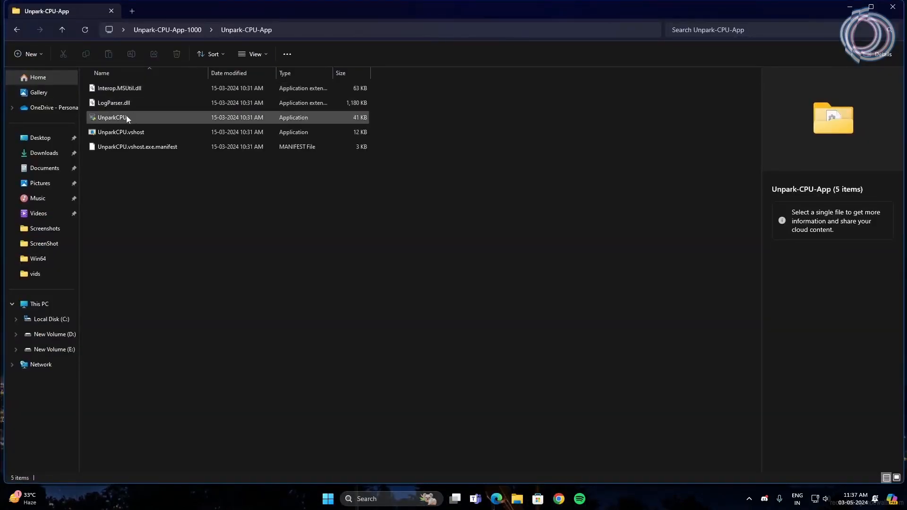
pyautogui.click(123, 121)
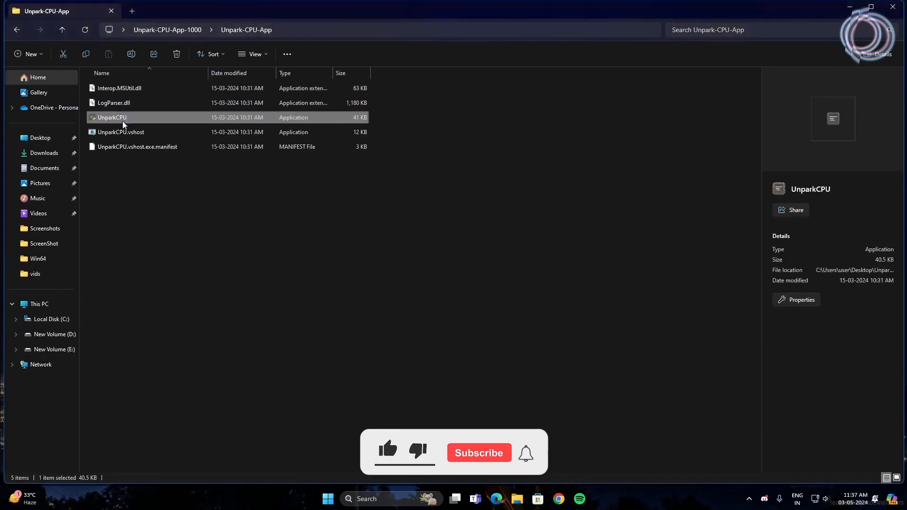
pyautogui.doubleClick(123, 121)
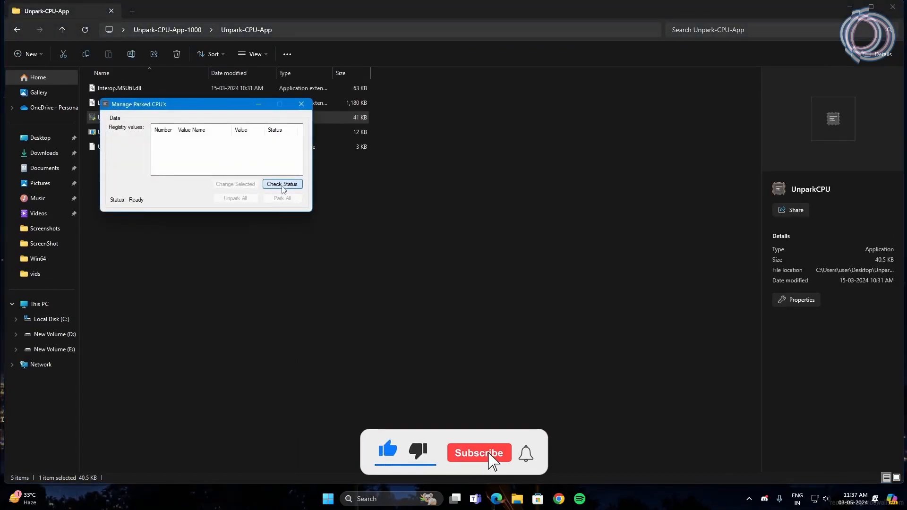
pyautogui.click(282, 184)
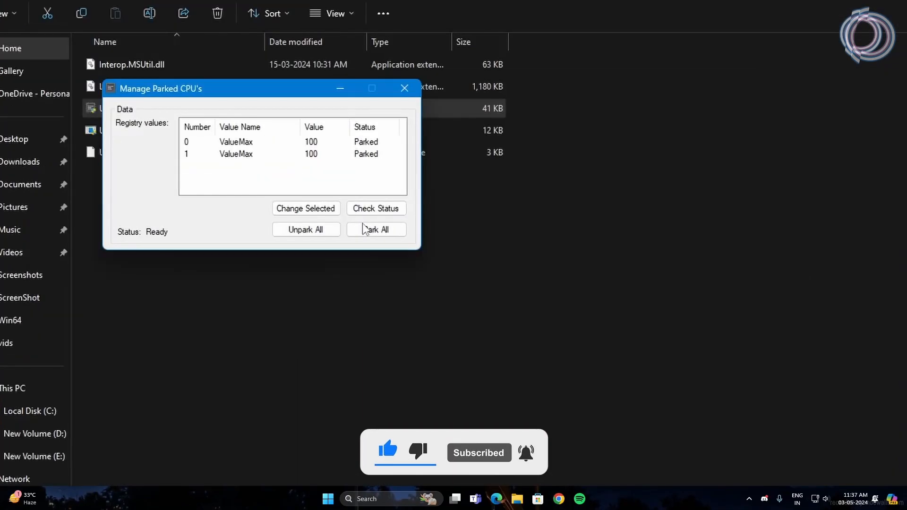
pyautogui.click(318, 230)
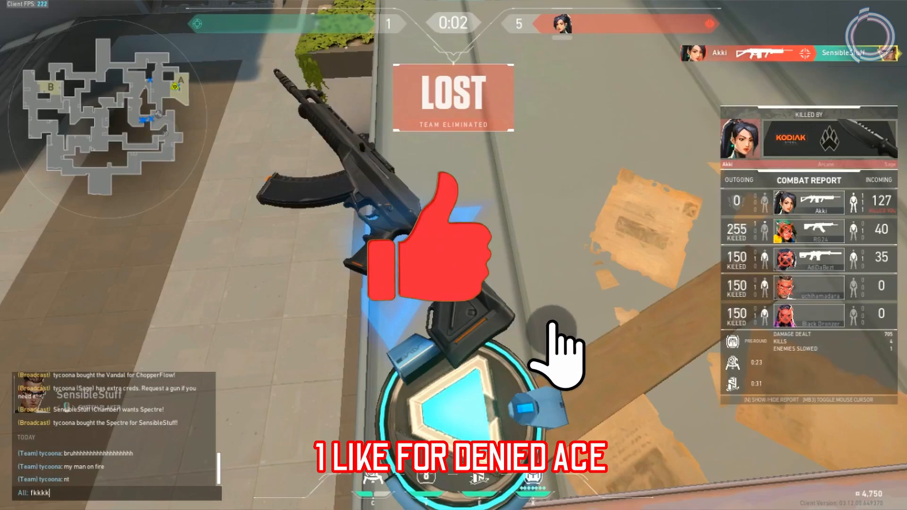
pyautogui.press('Return')
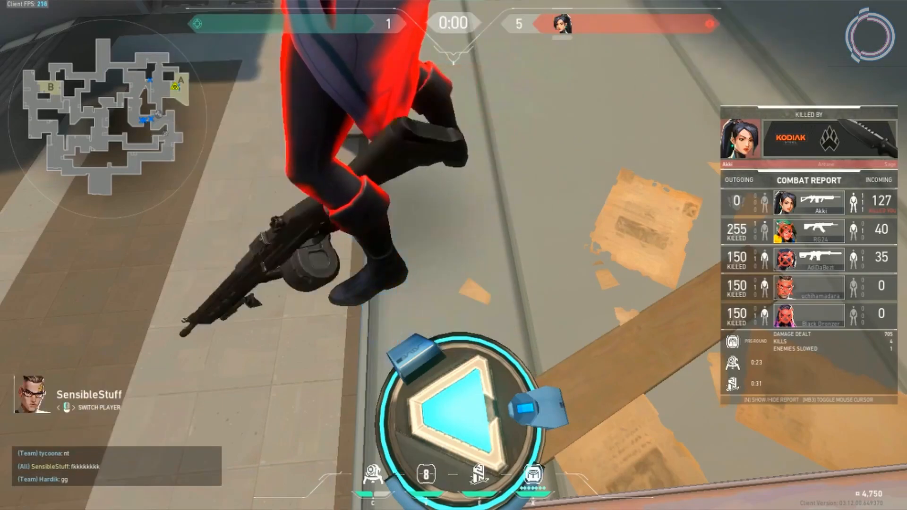
pyautogui.press('Tab')
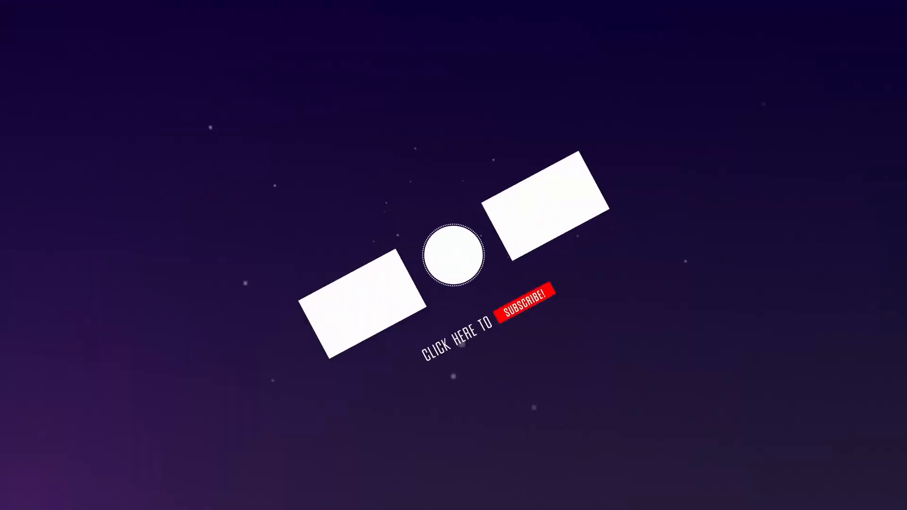